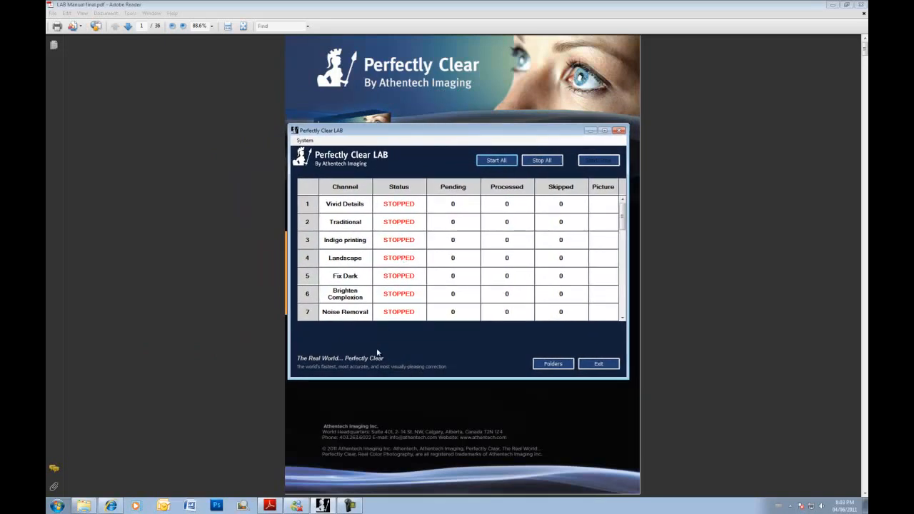
# - Switch to the Athentech LAB 3.5 web page in Internet Explorer
pyautogui.click(114, 506)
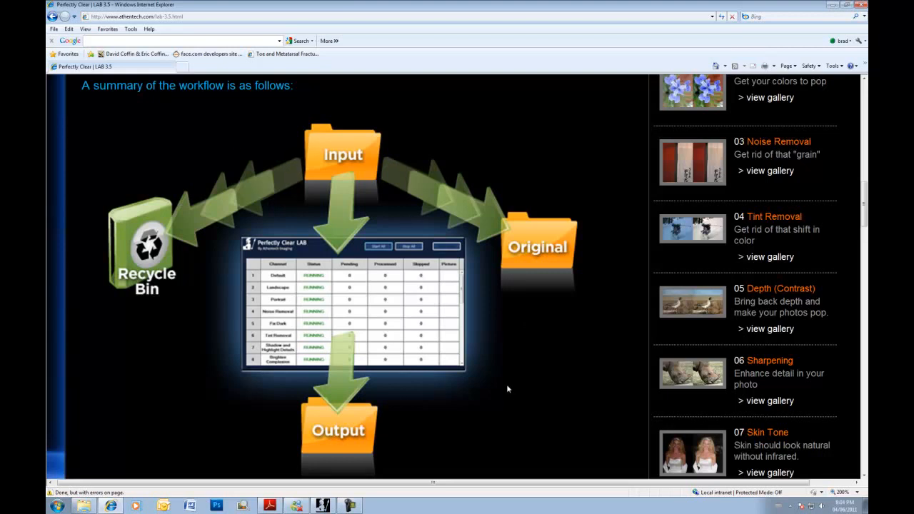
# - Return to the LAB user manual in Adobe Reader
pyautogui.click(269, 505)
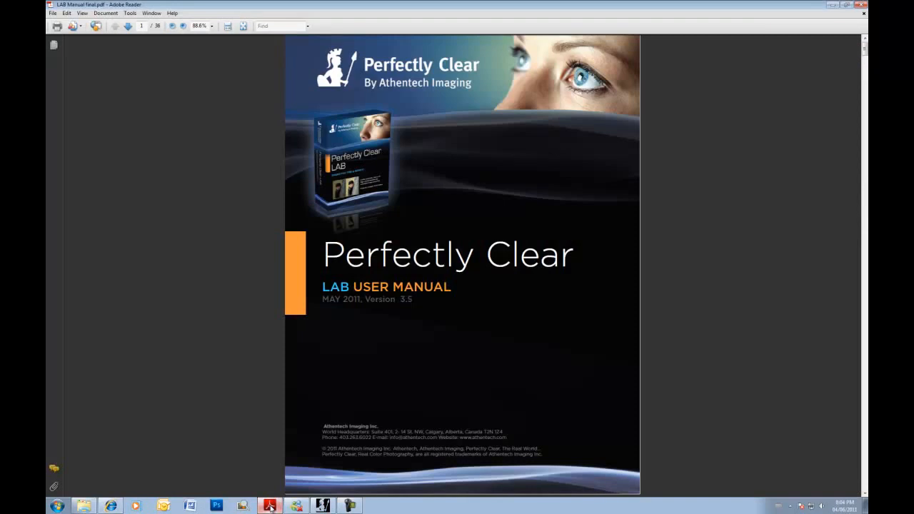
# - Bring up Perfectly Clear LAB and the Perfectly Clear Folders window side by side
pyautogui.click(271, 508)
pyautogui.click(322, 506)
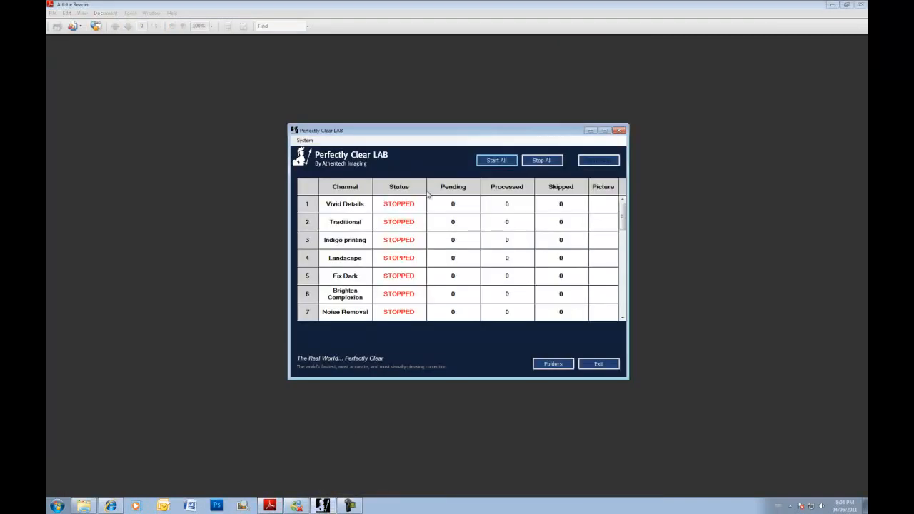
pyautogui.moveTo(438, 134); pyautogui.dragTo(394, 108)
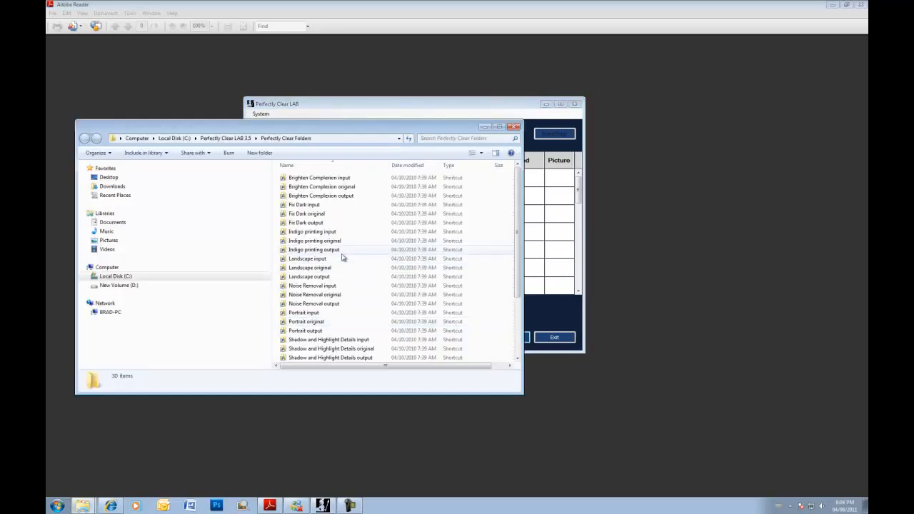
pyautogui.scroll(-1, 326, 236)
pyautogui.scroll(-2, 327, 243)
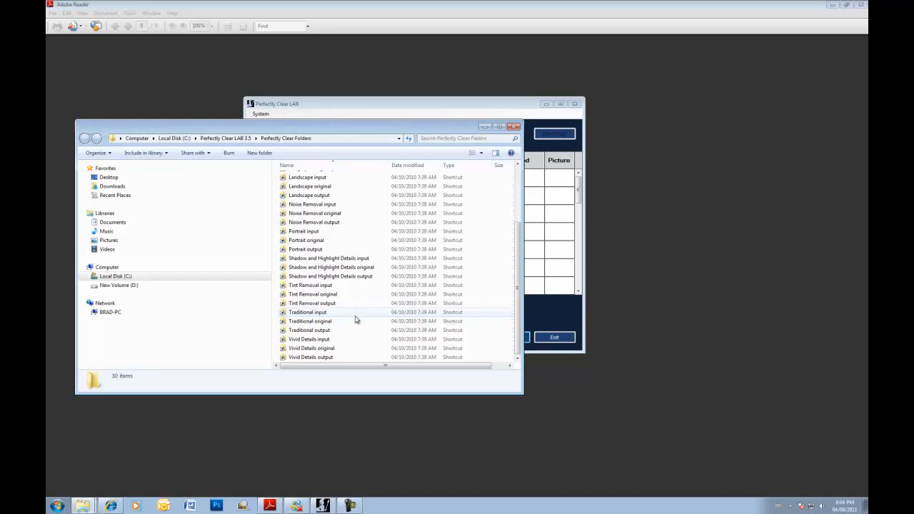
pyautogui.moveTo(332, 133); pyautogui.dragTo(328, 126)
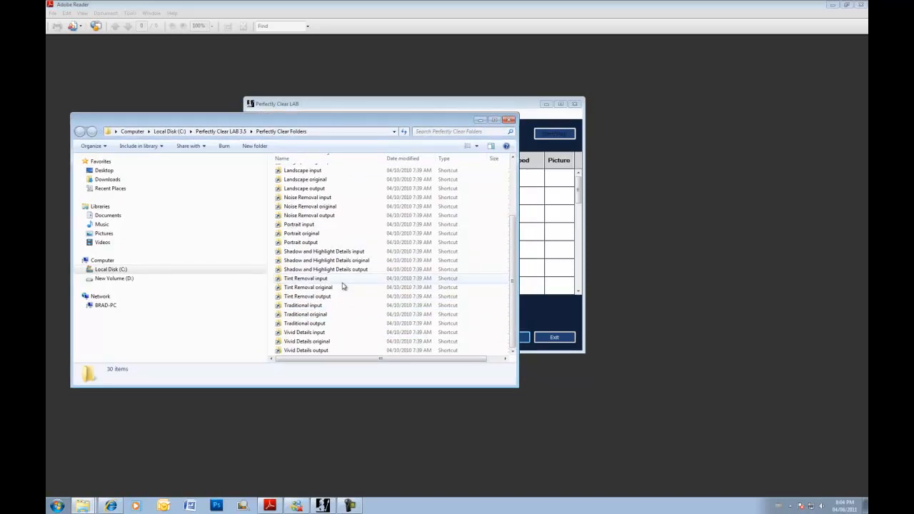
# - Select the Vivid Details input shortcut and the Vivid Details channel row in LAB
pyautogui.click(315, 253)
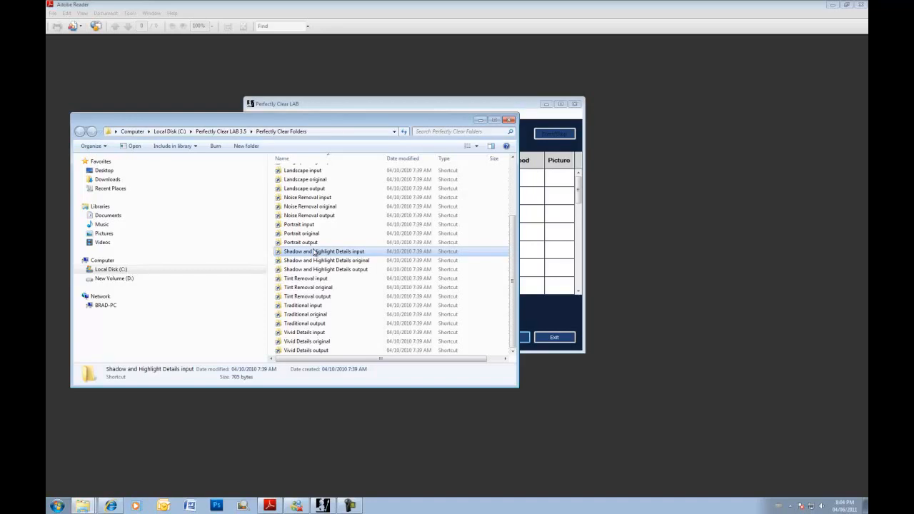
pyautogui.moveTo(345, 120); pyautogui.dragTo(385, 284)
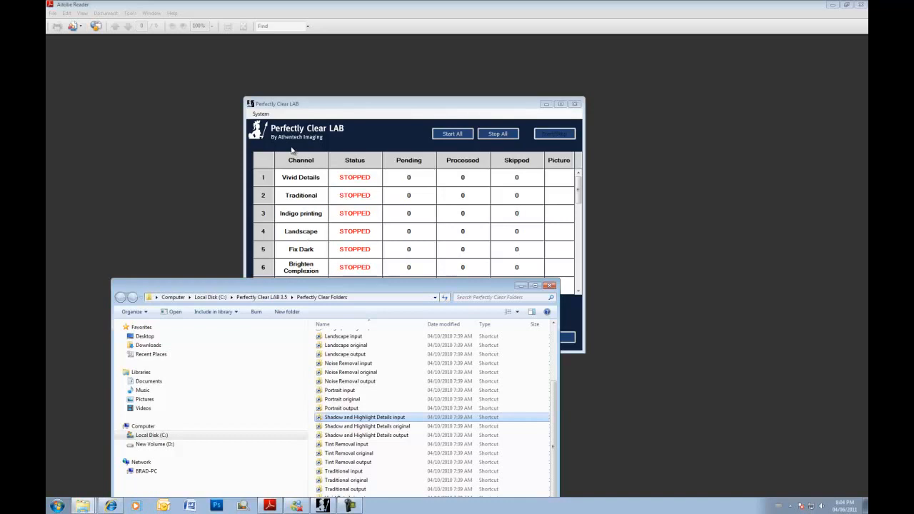
pyautogui.moveTo(321, 293); pyautogui.dragTo(298, 188)
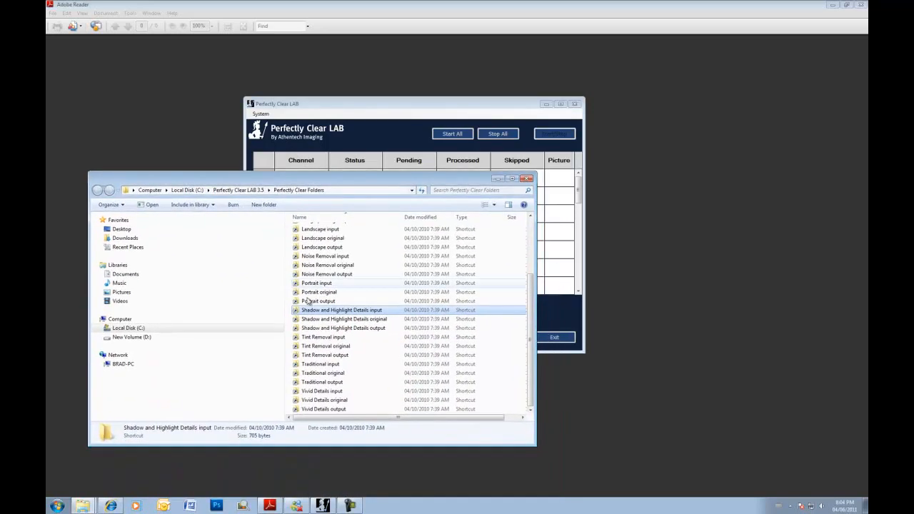
pyautogui.click(313, 392)
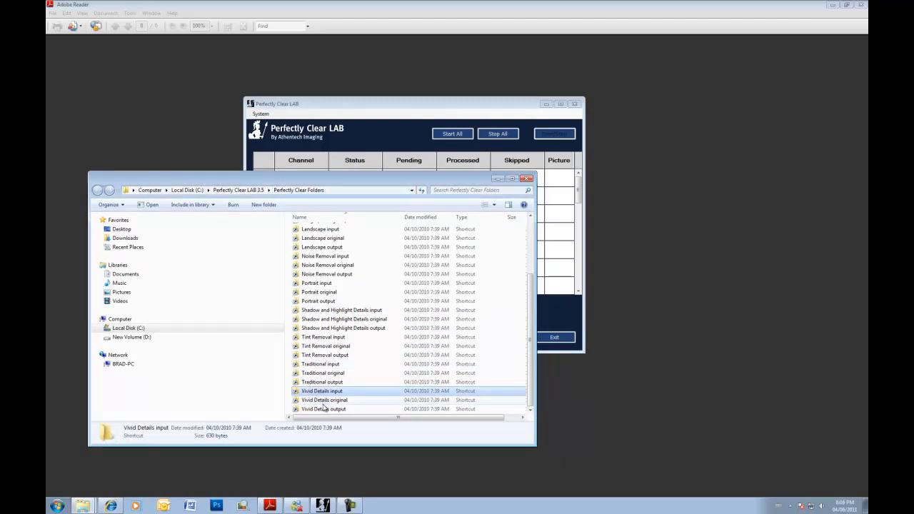
pyautogui.moveTo(304, 178); pyautogui.dragTo(321, 281)
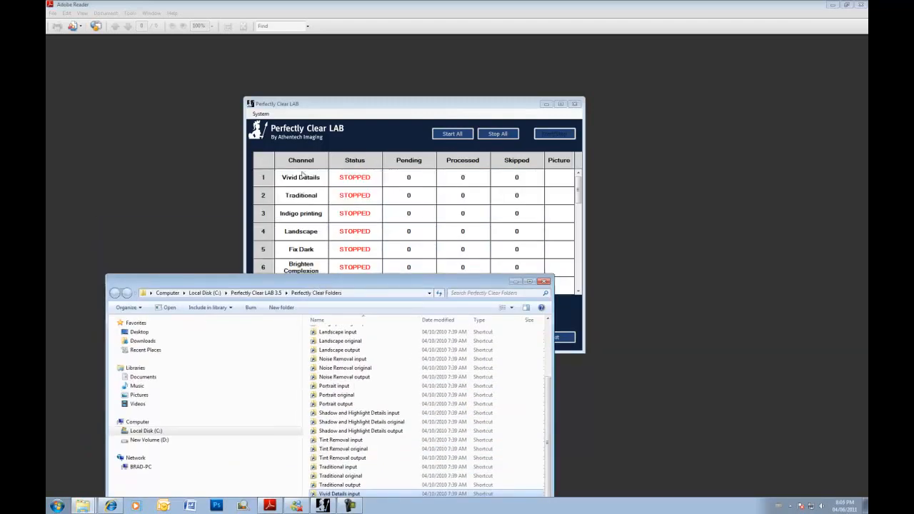
pyautogui.click(301, 181)
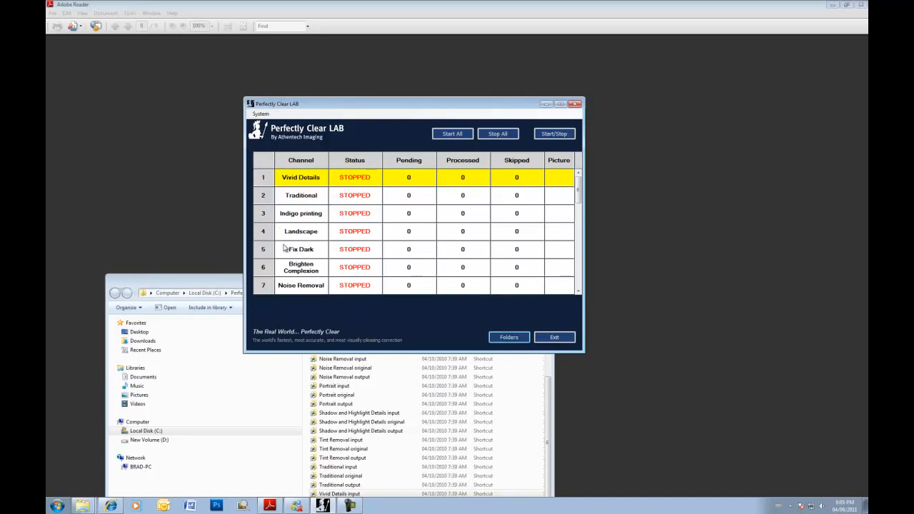
pyautogui.click(260, 115)
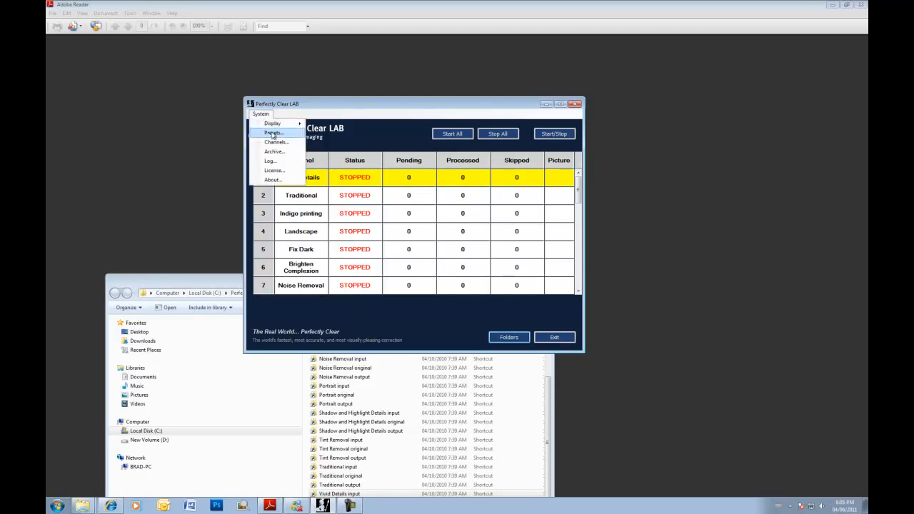
pyautogui.click(273, 134)
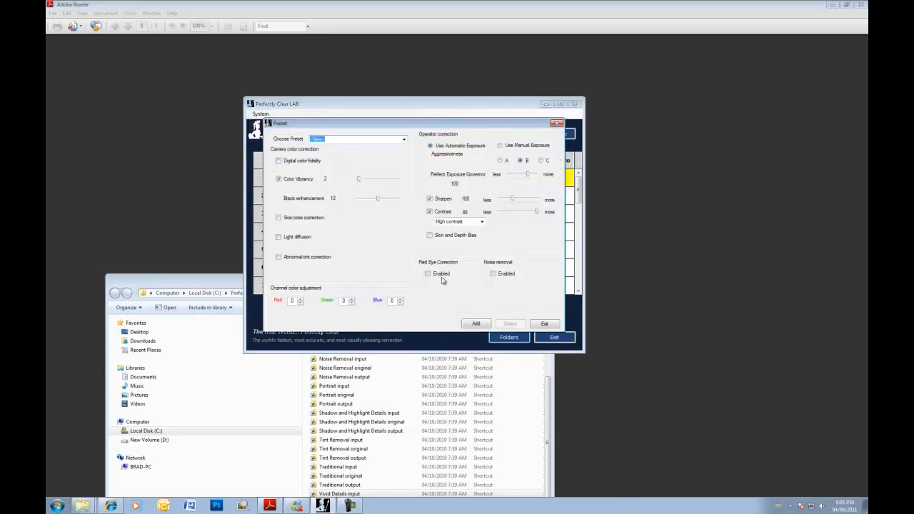
pyautogui.click(545, 325)
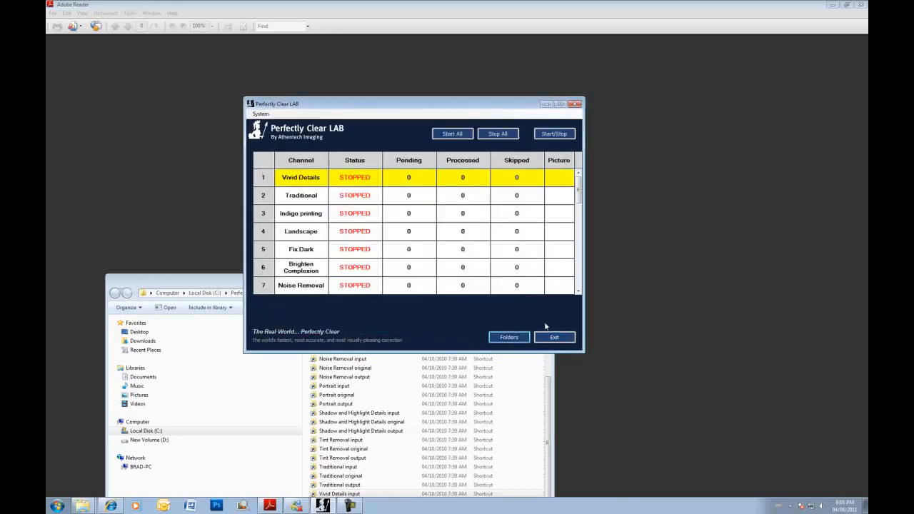
pyautogui.click(299, 181)
pyautogui.click(299, 181)
pyautogui.click(298, 219)
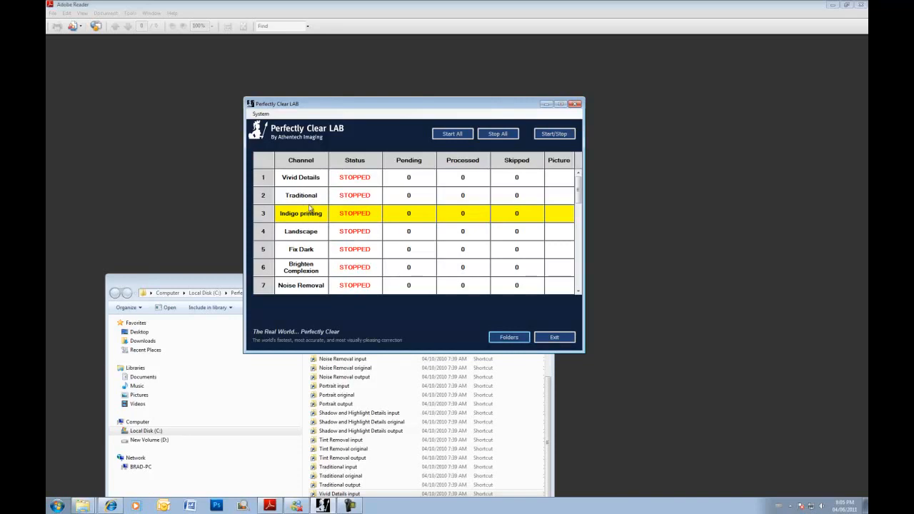
pyautogui.click(307, 178)
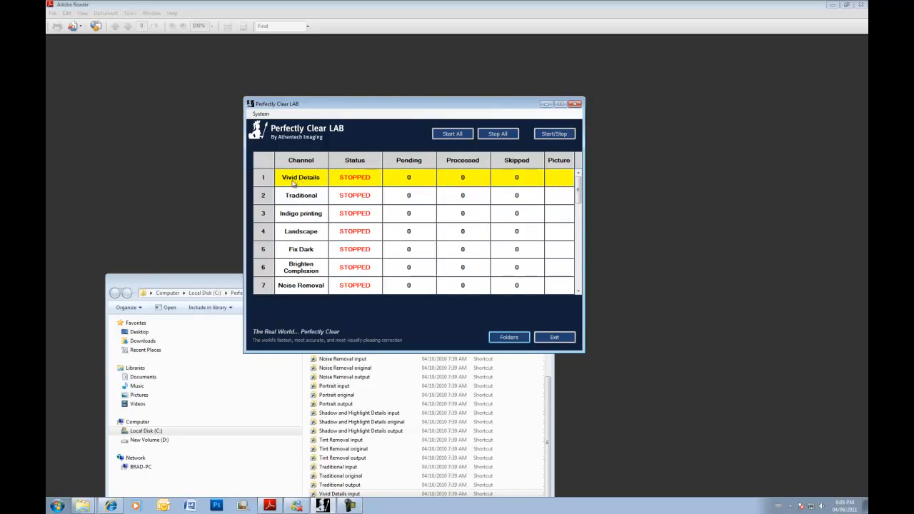
# - Open the Vivid Details input folder from LAB's Folders shortcuts, then switch to LAB demo images
pyautogui.moveTo(300, 105); pyautogui.dragTo(269, 70)
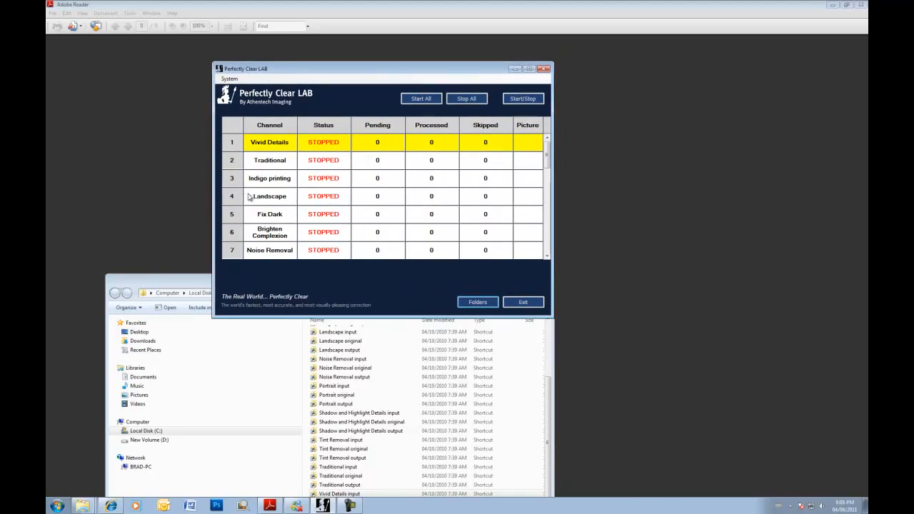
pyautogui.moveTo(204, 281); pyautogui.dragTo(187, 262)
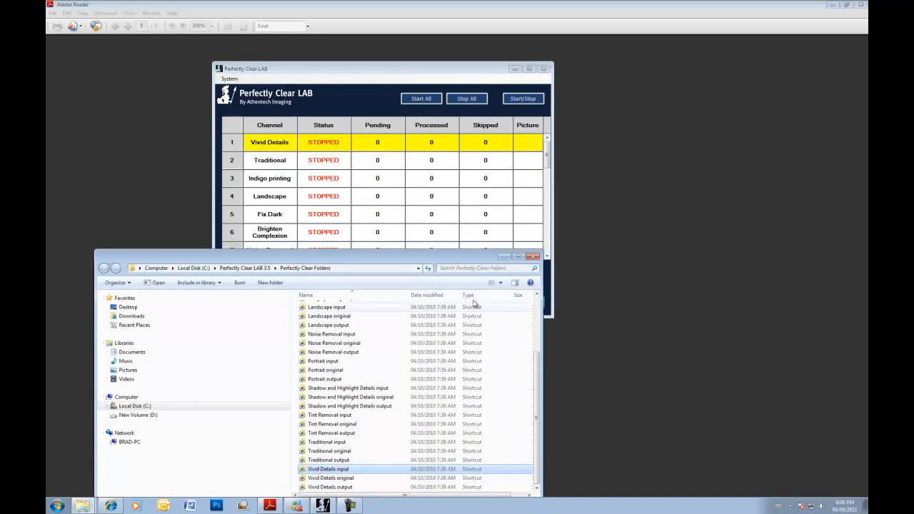
pyautogui.moveTo(466, 258); pyautogui.dragTo(478, 322)
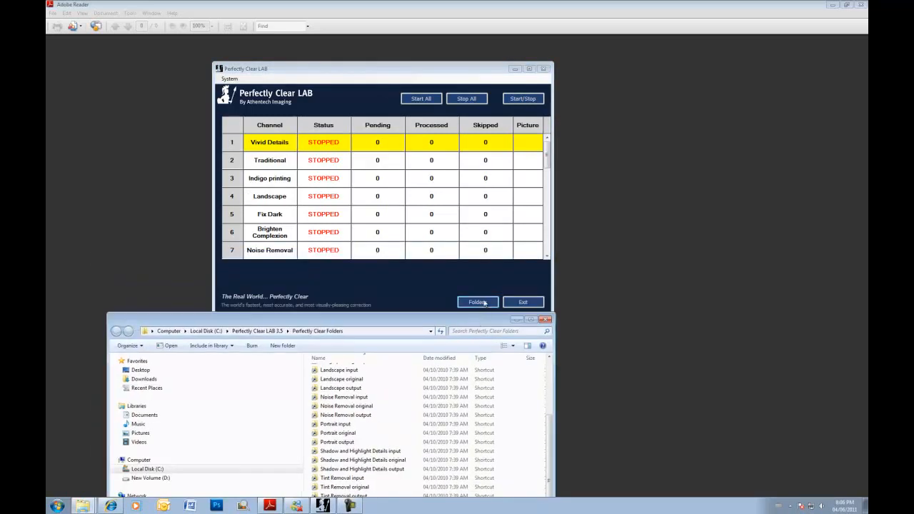
pyautogui.click(484, 303)
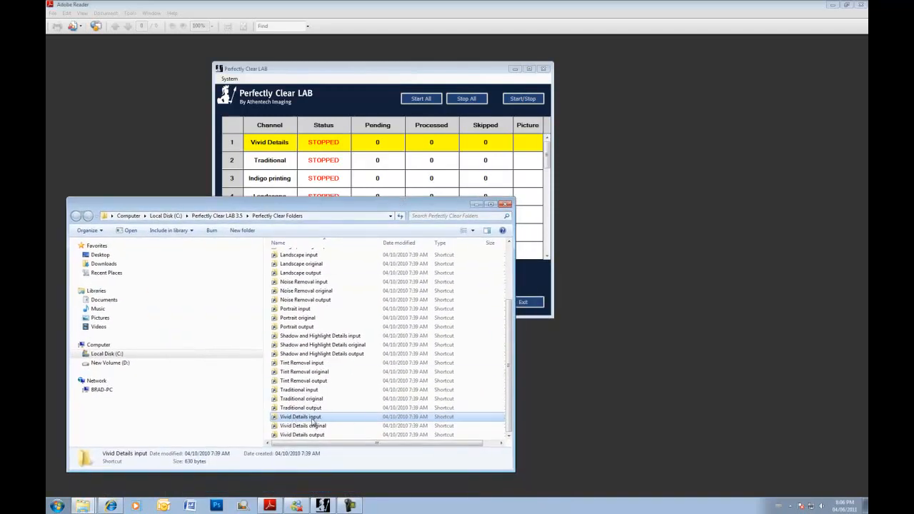
pyautogui.doubleClick(305, 419)
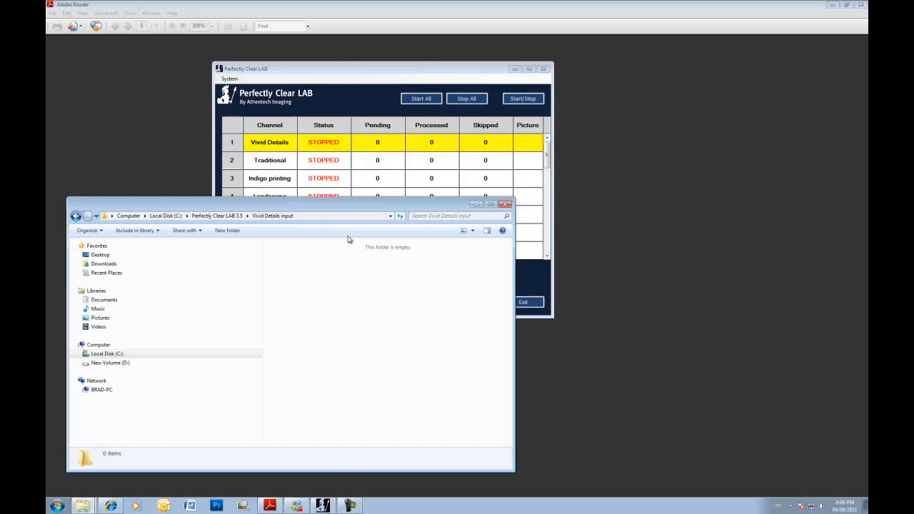
pyautogui.click(82, 506)
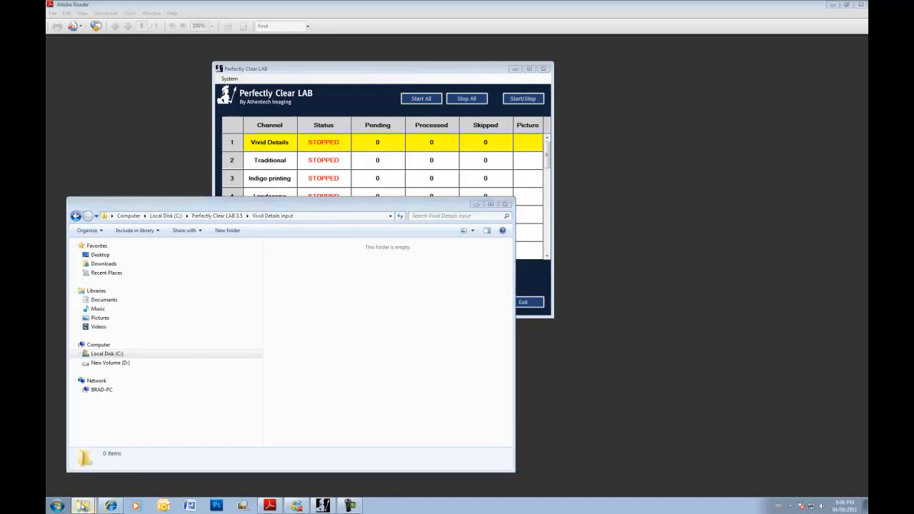
pyautogui.click(84, 474)
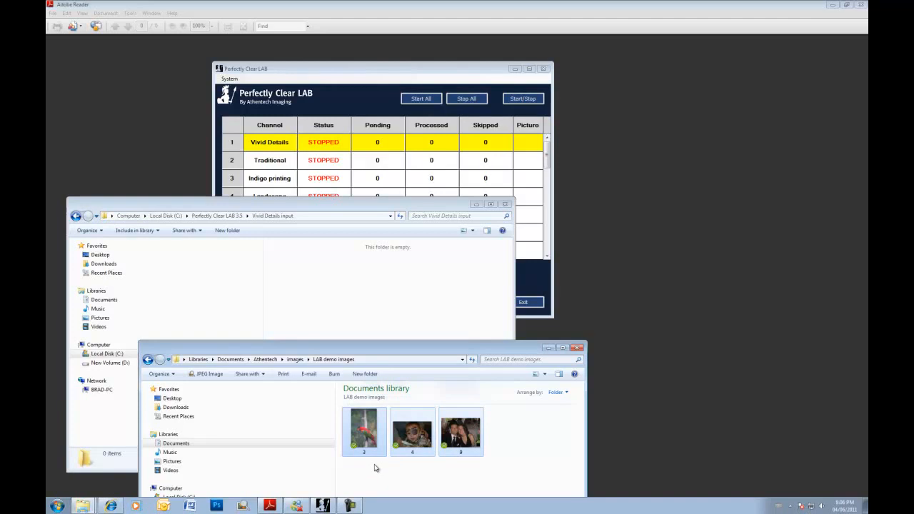
# - Start all seven channels and drag images 3, 4 and 9 into Vivid Details input
pyautogui.click(445, 72)
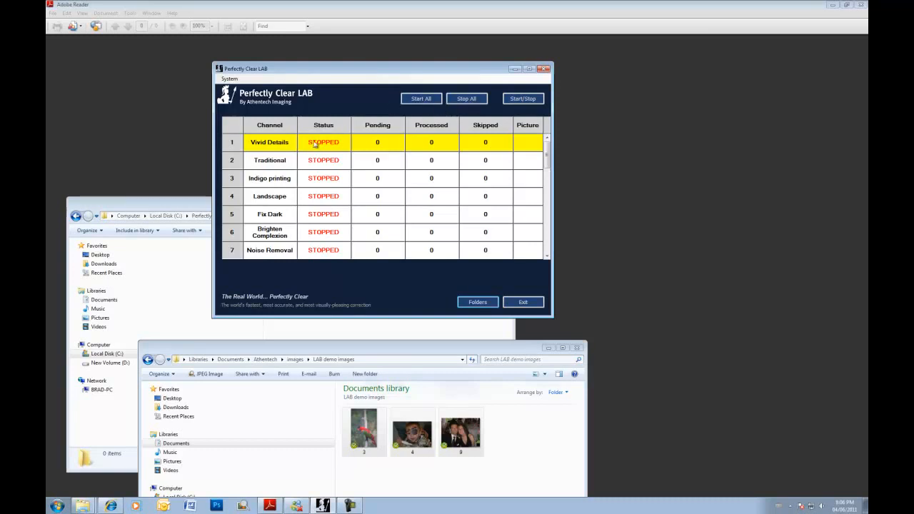
pyautogui.click(419, 100)
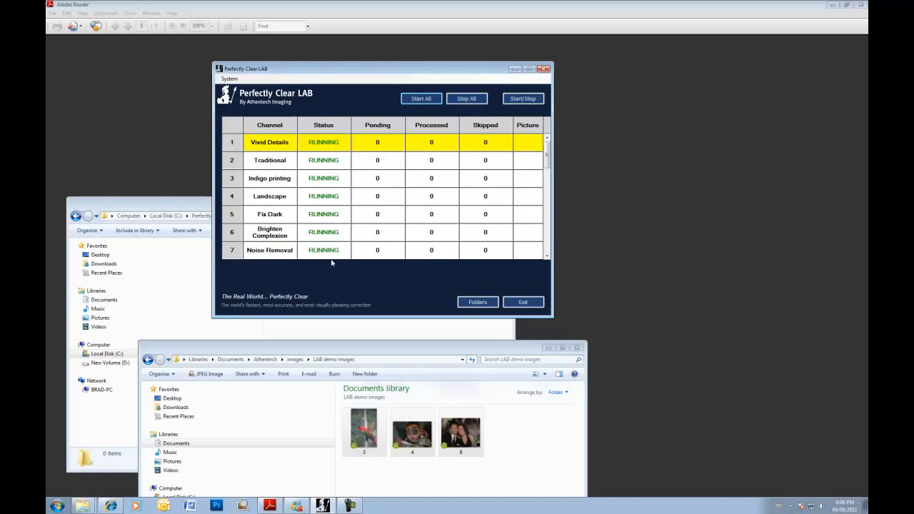
pyautogui.moveTo(355, 70); pyautogui.dragTo(455, 65)
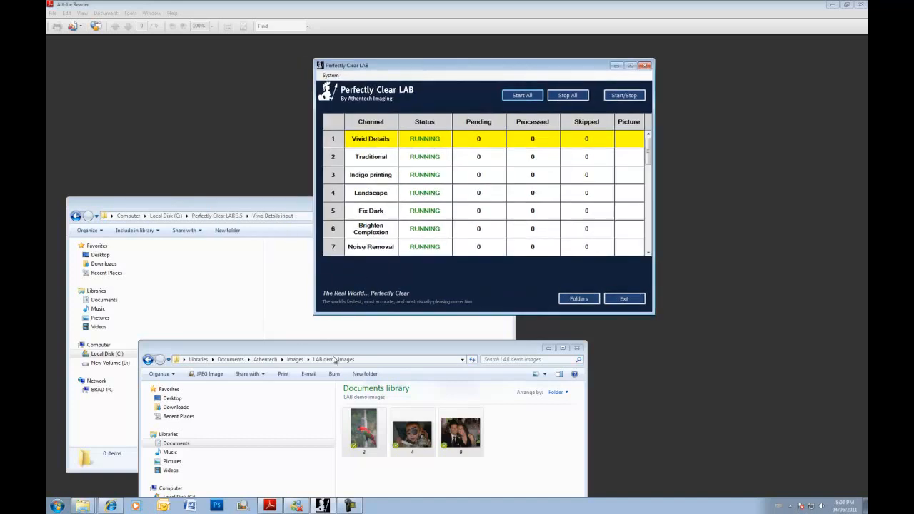
pyautogui.moveTo(384, 348); pyautogui.dragTo(388, 375)
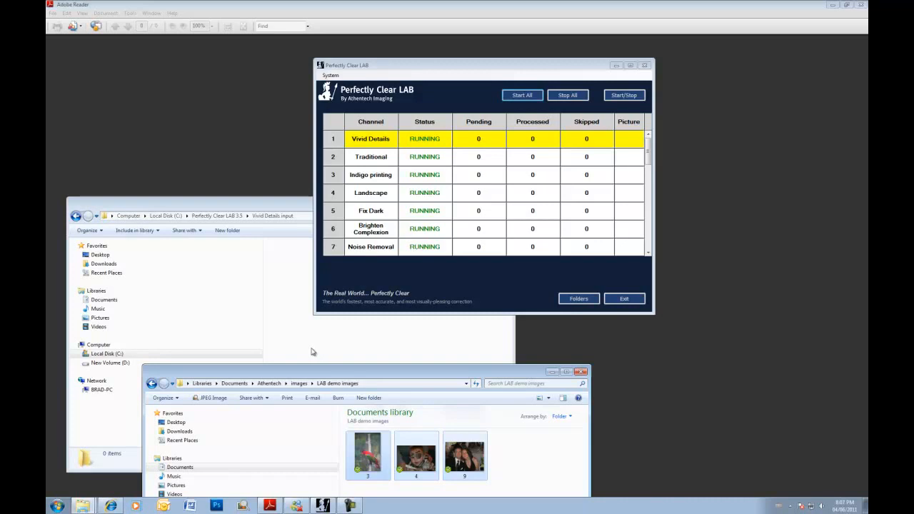
pyautogui.moveTo(312, 352); pyautogui.dragTo(312, 347)
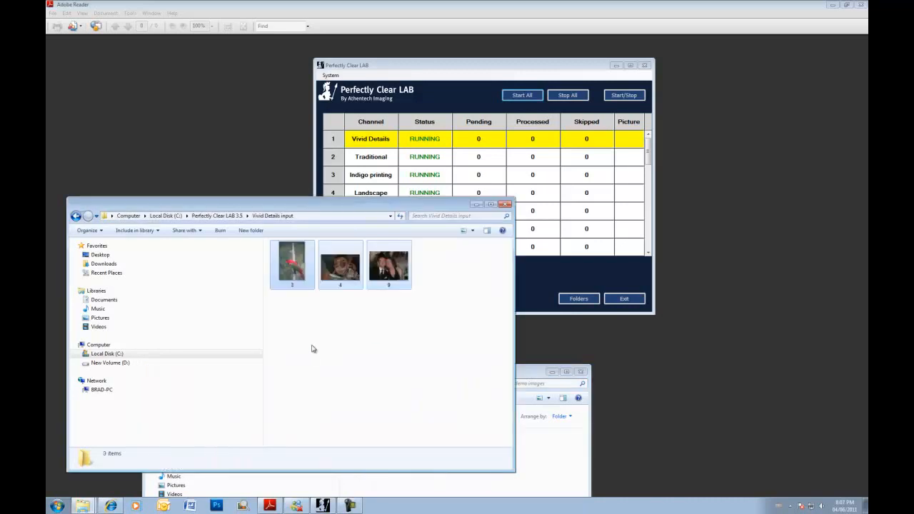
# - Watch the Vivid Details Processed count reach 3 with 0 pending and 0 skipped
pyautogui.click(500, 66)
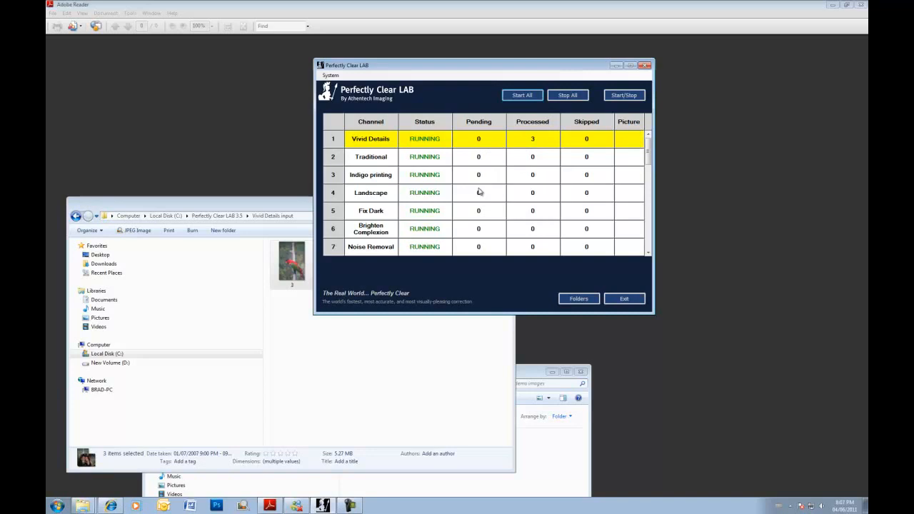
pyautogui.click(285, 207)
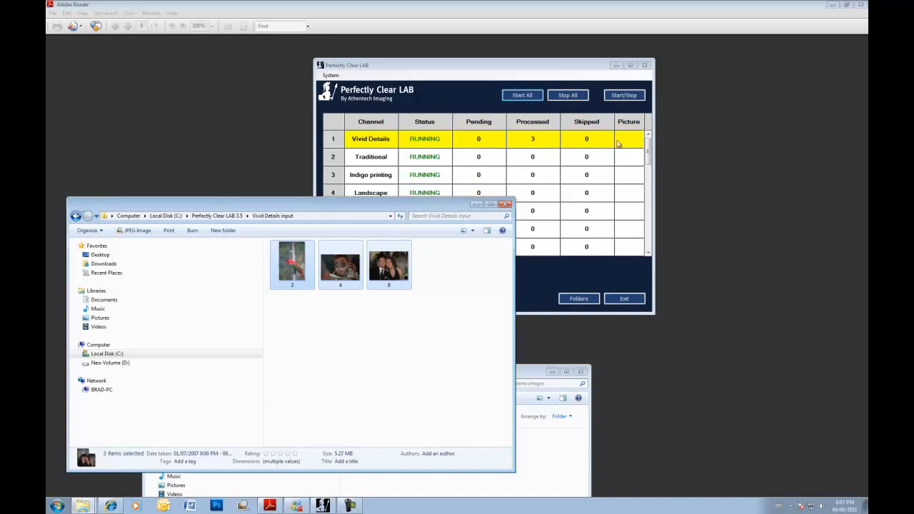
pyautogui.moveTo(516, 69); pyautogui.dragTo(506, 58)
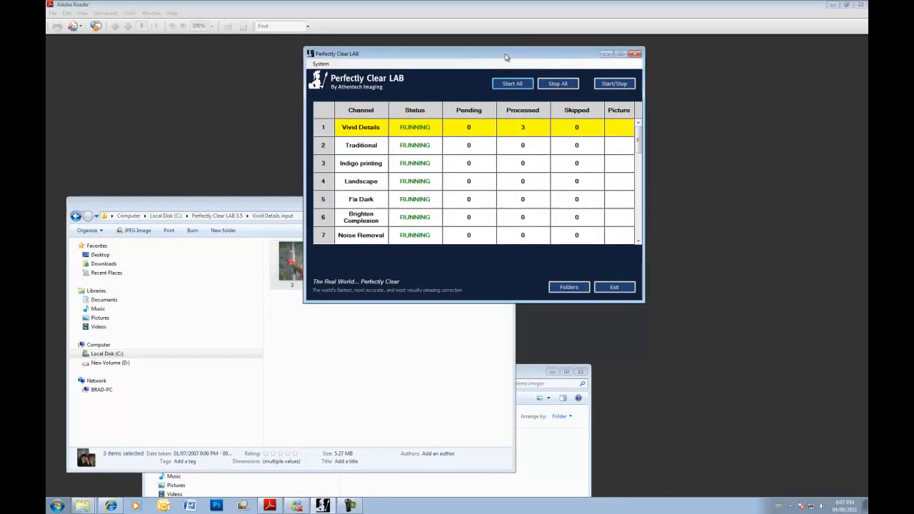
pyautogui.click(275, 209)
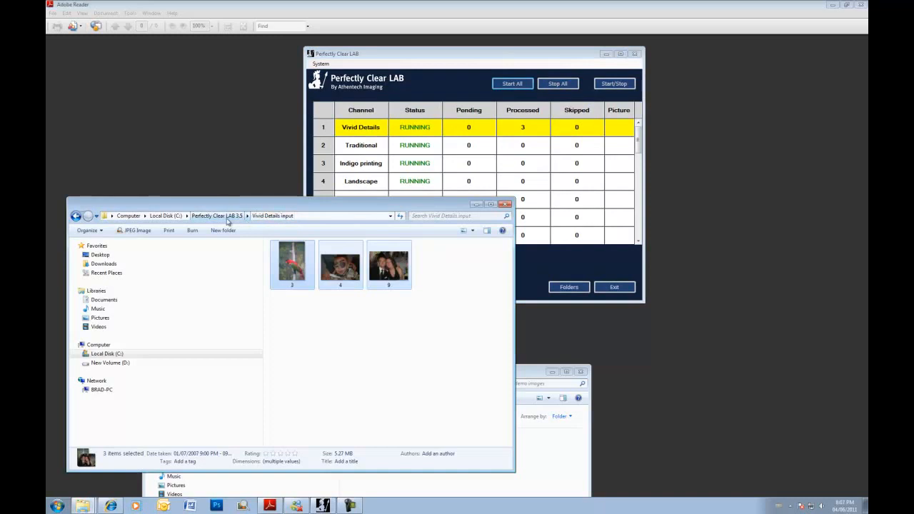
# - Open the Vivid Details output folder and widen it so the corrected photos sit in one row
pyautogui.click(225, 216)
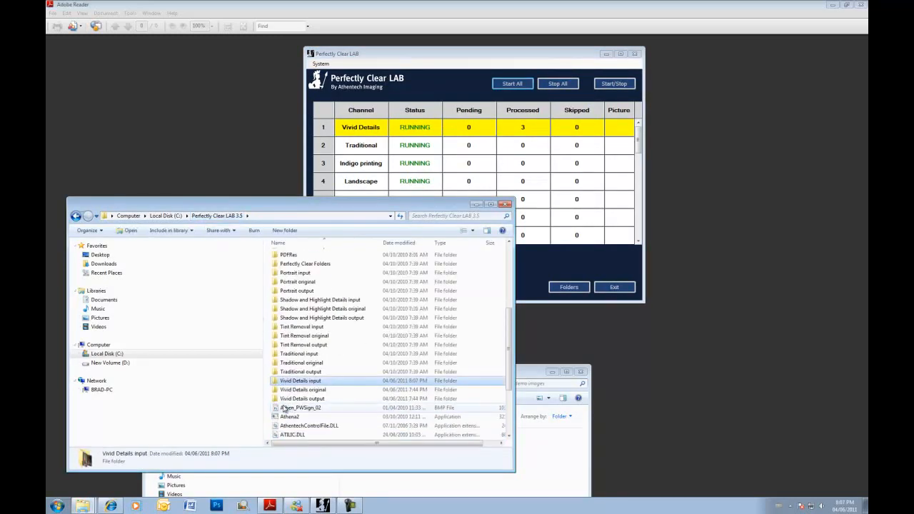
pyautogui.doubleClick(300, 399)
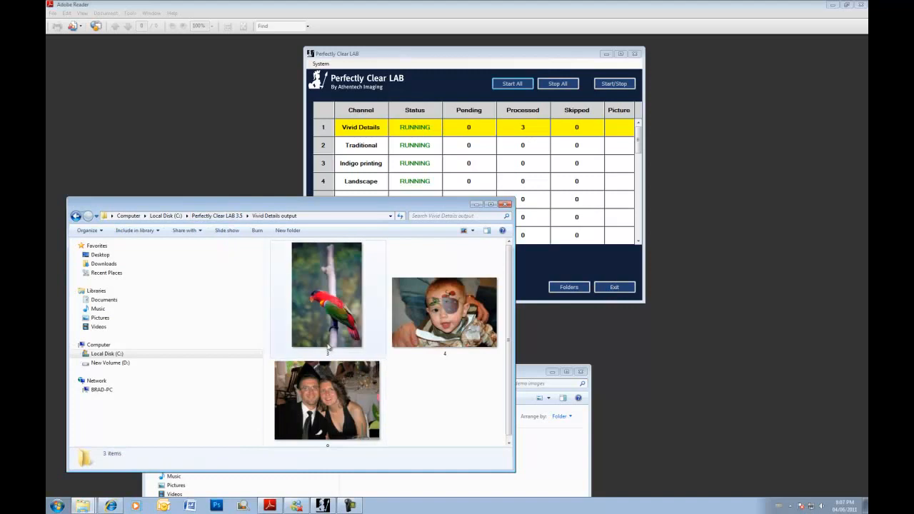
pyautogui.moveTo(512, 470); pyautogui.dragTo(671, 401)
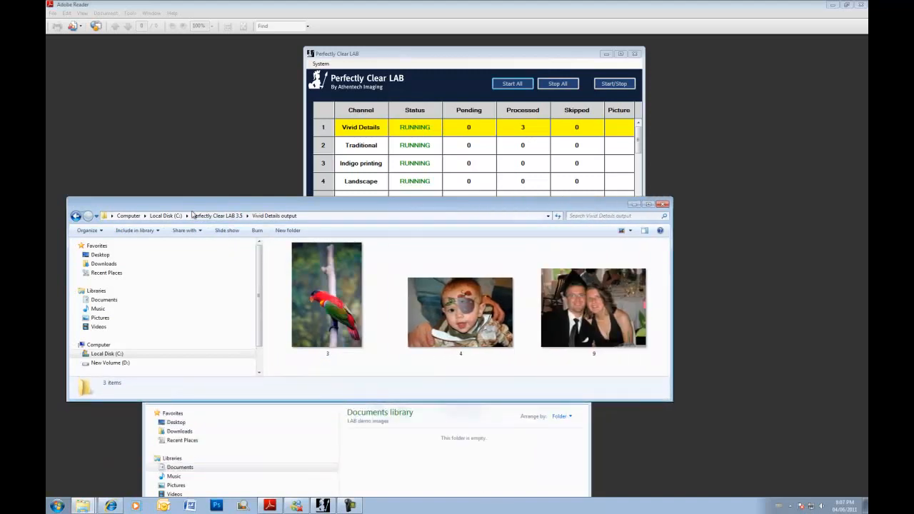
# - Open Vivid Details original and stack it above the output folder for comparison
pyautogui.click(562, 54)
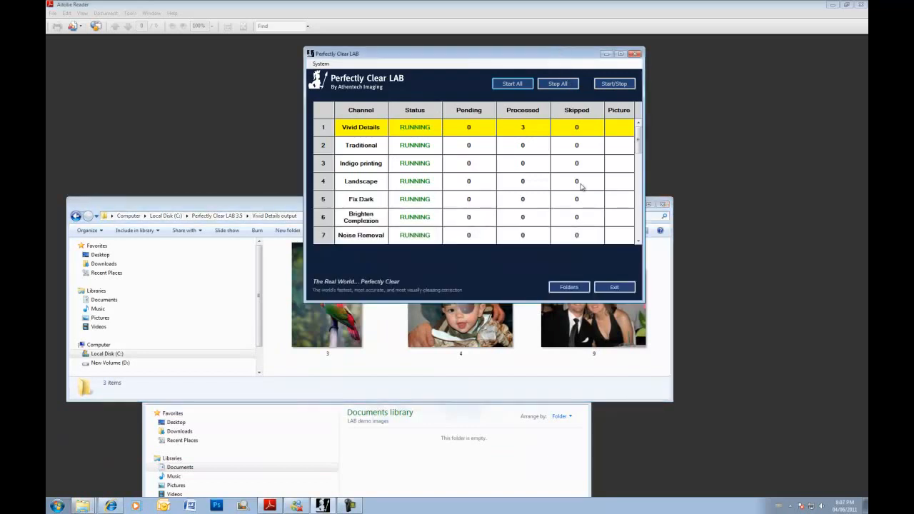
pyautogui.click(563, 287)
pyautogui.scroll(-5, 327, 364)
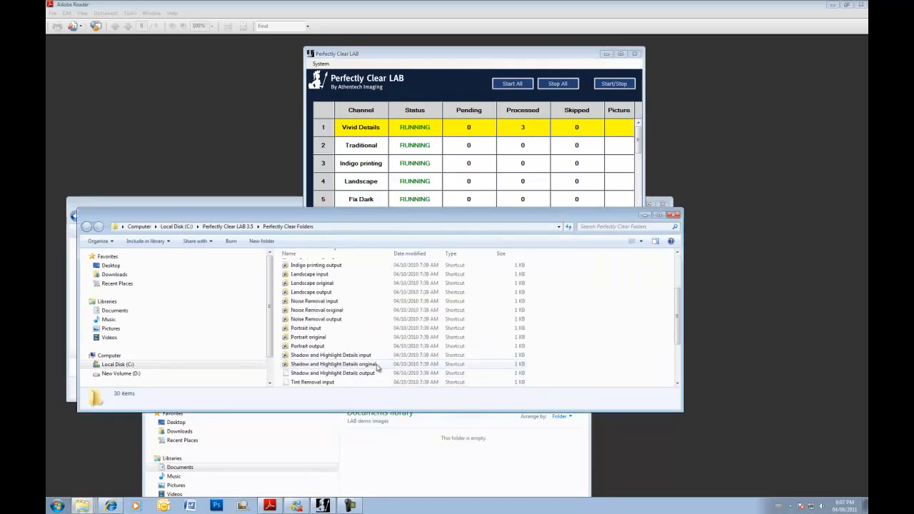
pyautogui.scroll(-1, 325, 366)
pyautogui.doubleClick(321, 374)
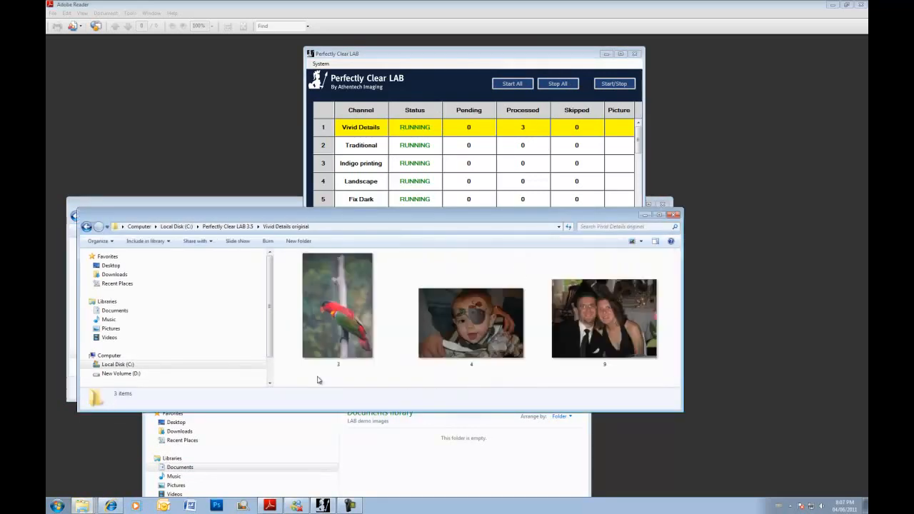
pyautogui.moveTo(374, 216); pyautogui.dragTo(362, 39)
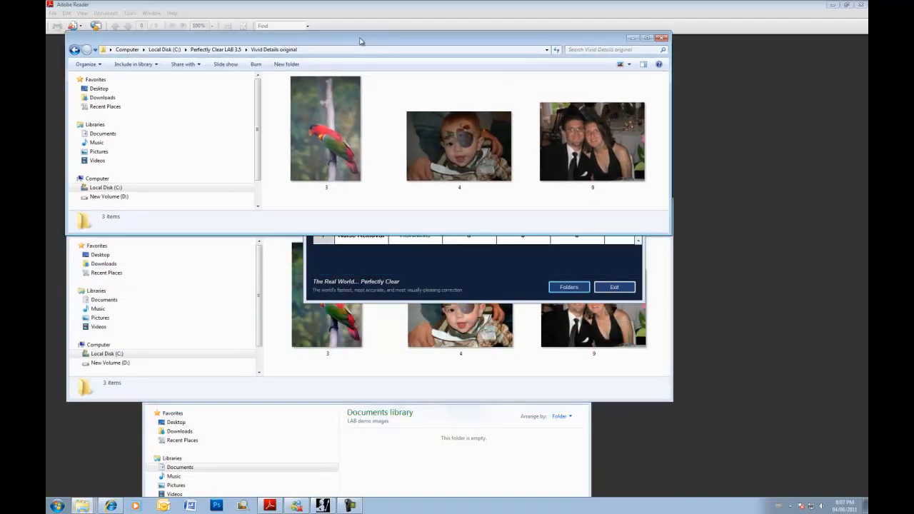
pyautogui.click(331, 391)
pyautogui.moveTo(346, 206)
pyautogui.mouseDown()
pyautogui.moveTo(355, 190)
pyautogui.moveTo(347, 193)
pyautogui.mouseUp()
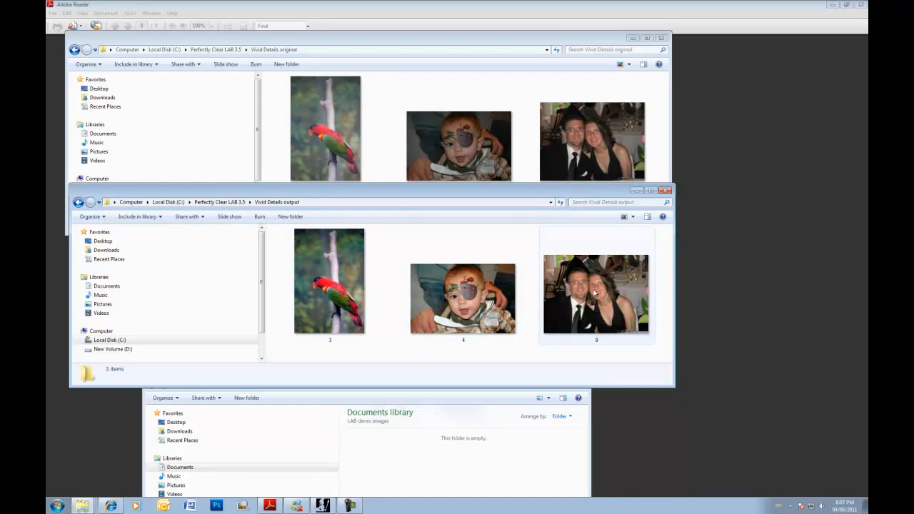
# - Close both Vivid Details folders and reposition the LAB window
pyautogui.click(665, 191)
pyautogui.click(660, 37)
pyautogui.moveTo(438, 54); pyautogui.dragTo(390, 67)
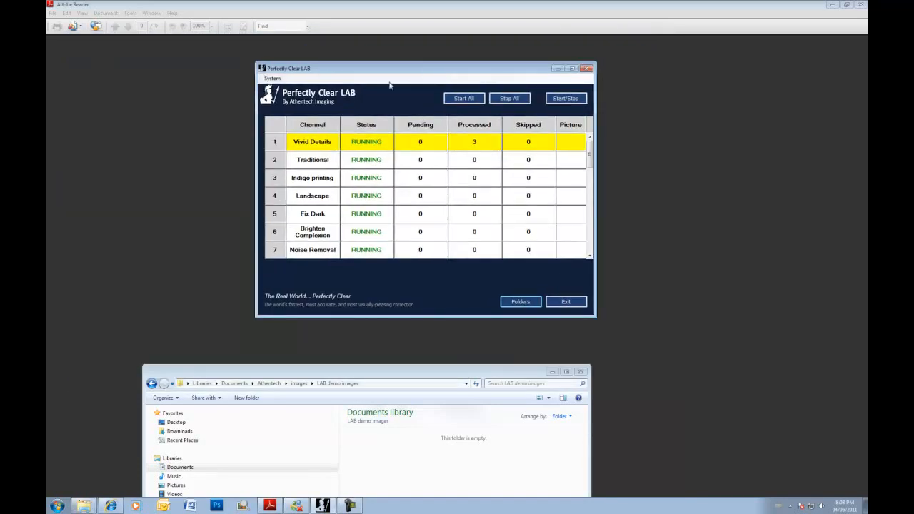
# - Switch LAB to tree view and expand Vivid Details to see its folders
pyautogui.click(275, 78)
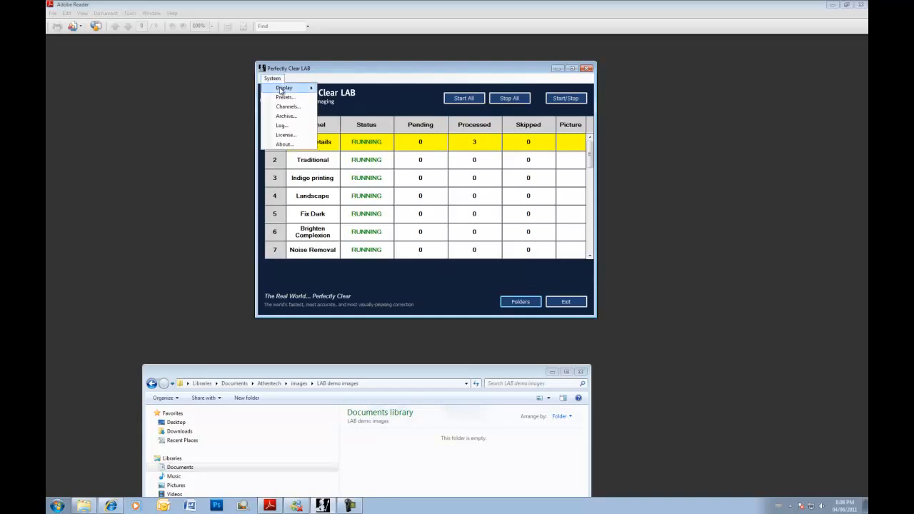
pyautogui.moveTo(281, 89)
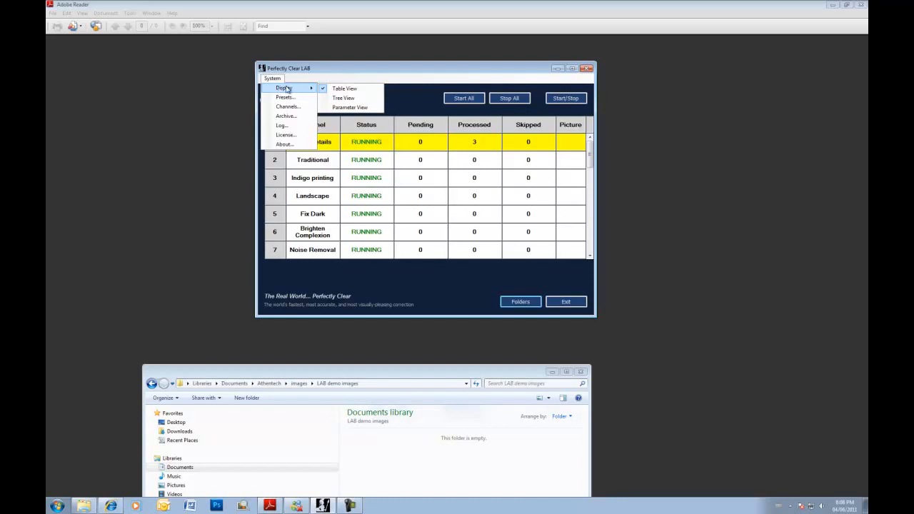
pyautogui.click(345, 98)
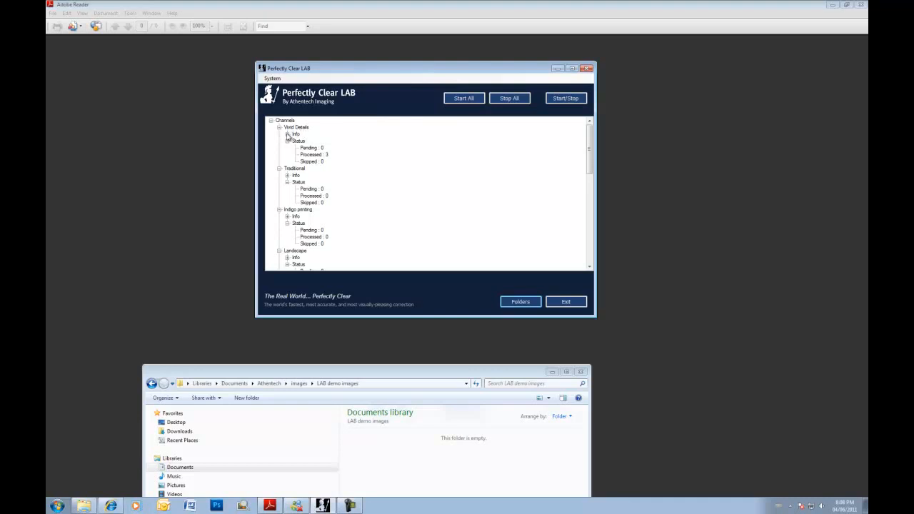
pyautogui.click(287, 134)
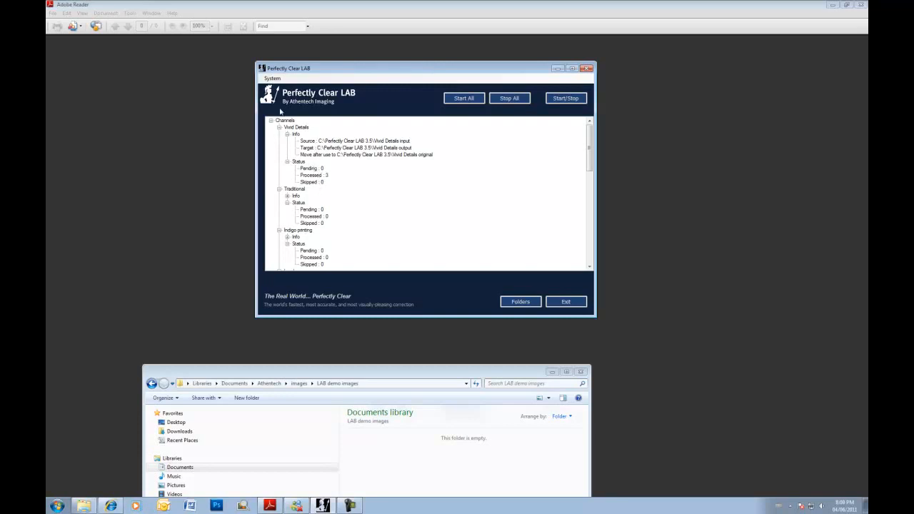
# - Show the correction-parameters table, then Table View with status and counts, and stop all channels
pyautogui.click(272, 78)
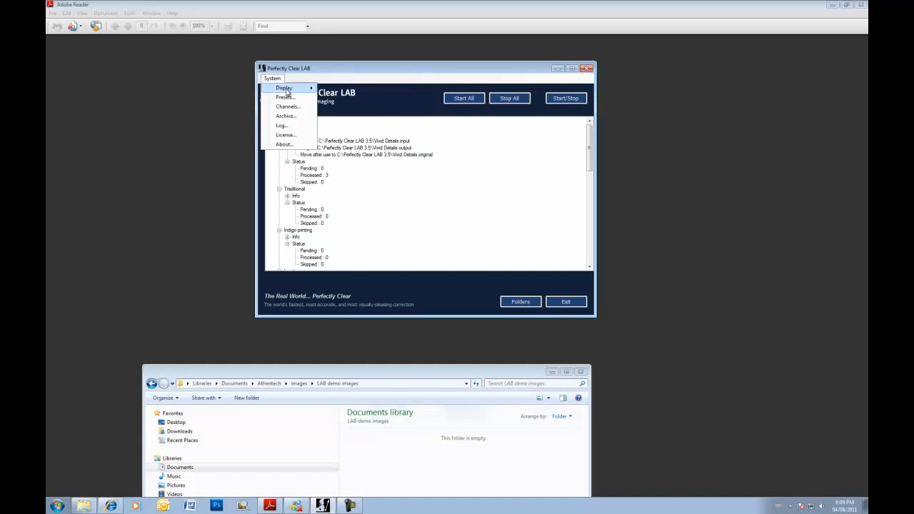
pyautogui.moveTo(287, 88)
pyautogui.click(332, 106)
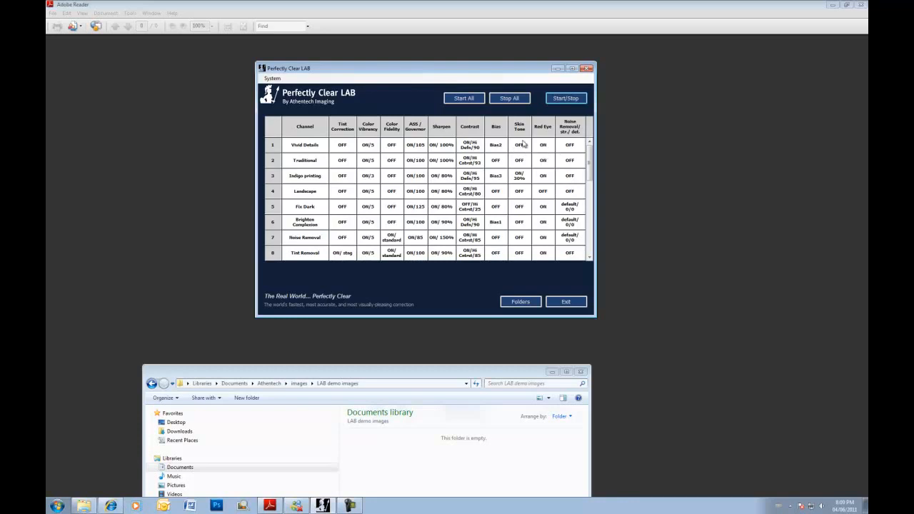
pyautogui.click(273, 79)
pyautogui.moveTo(285, 88)
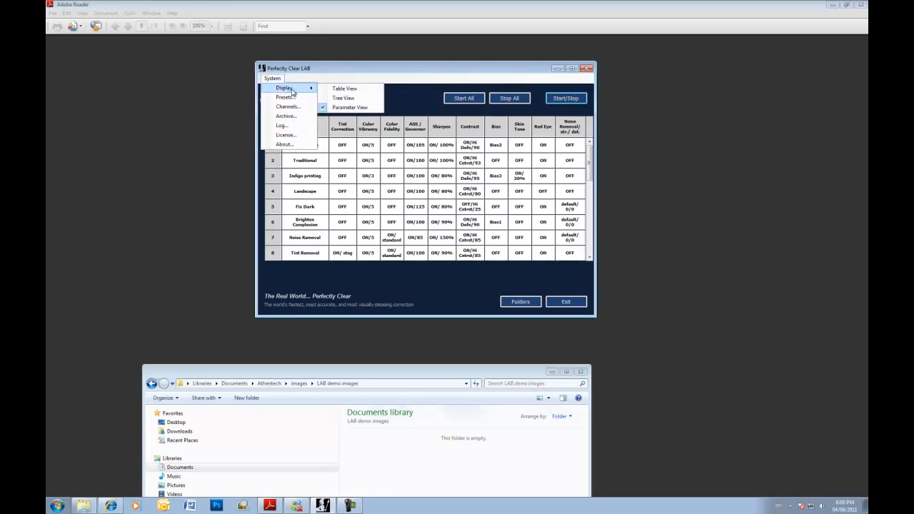
pyautogui.click(347, 91)
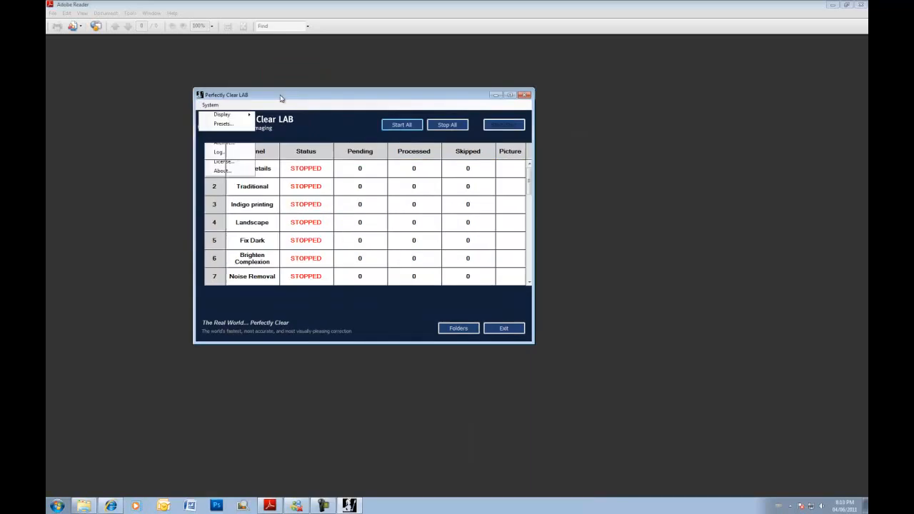
pyautogui.click(282, 95)
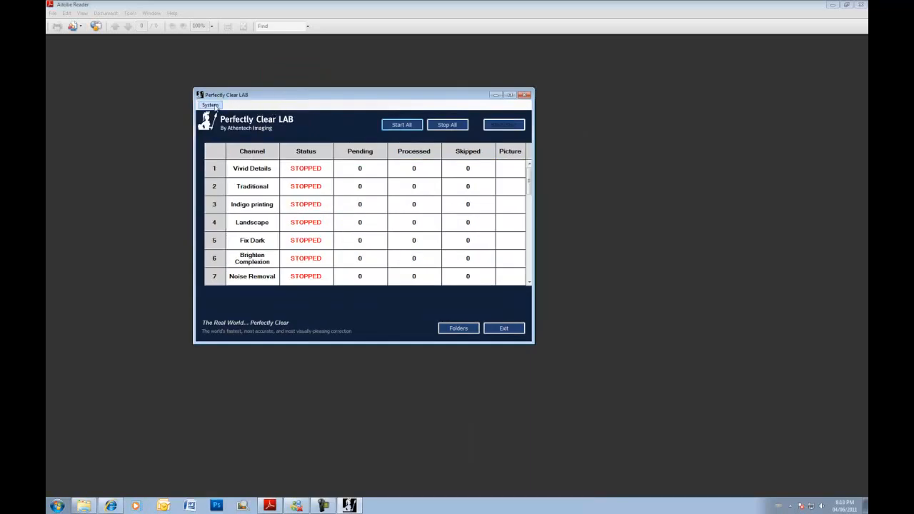
pyautogui.click(209, 105)
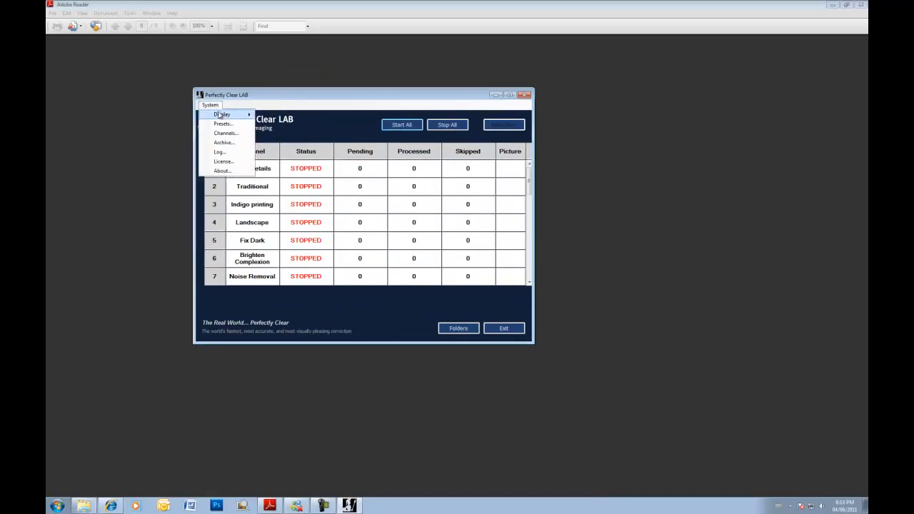
pyautogui.click(223, 123)
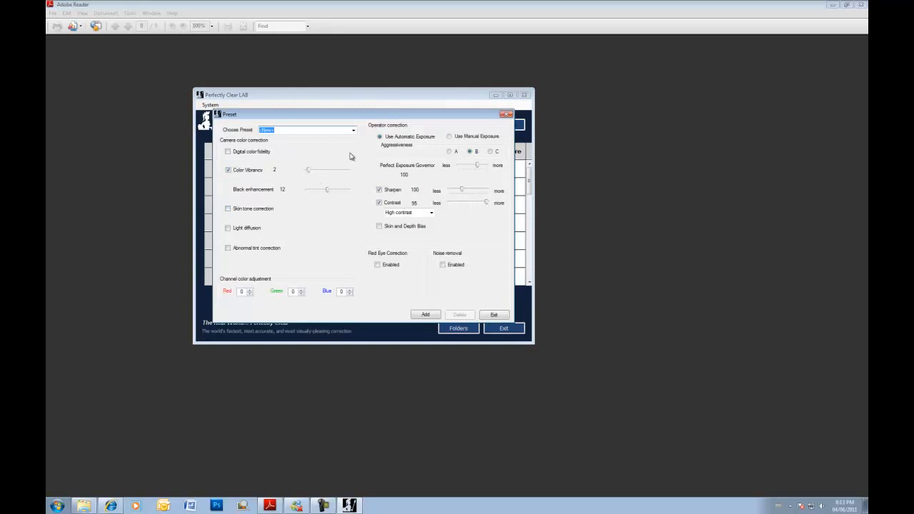
pyautogui.click(353, 130)
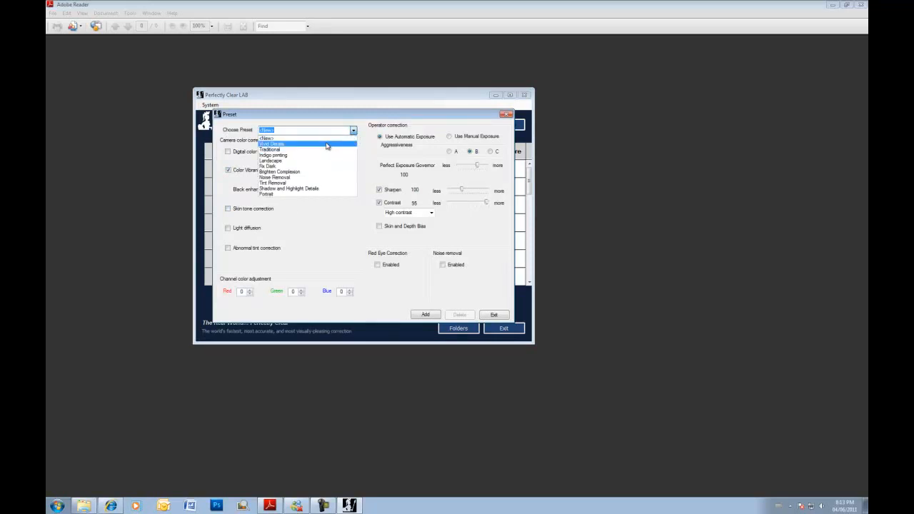
pyautogui.click(326, 146)
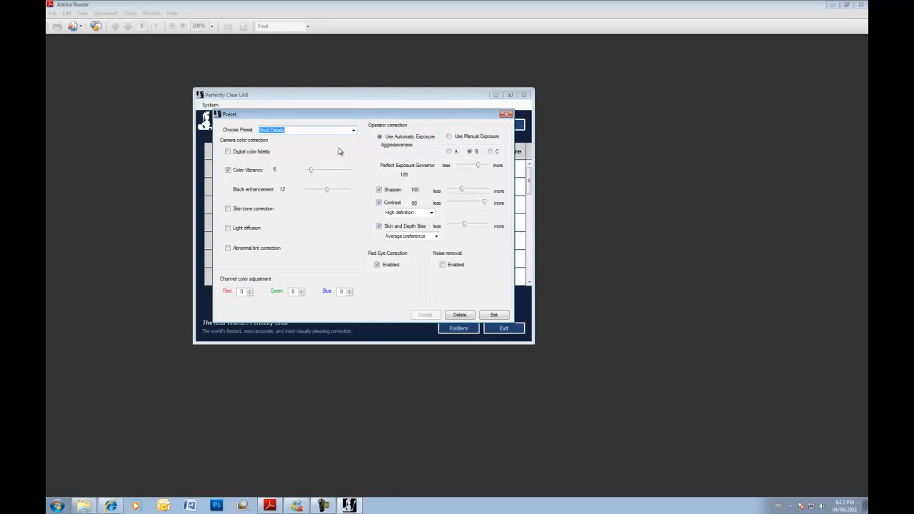
pyautogui.click(354, 133)
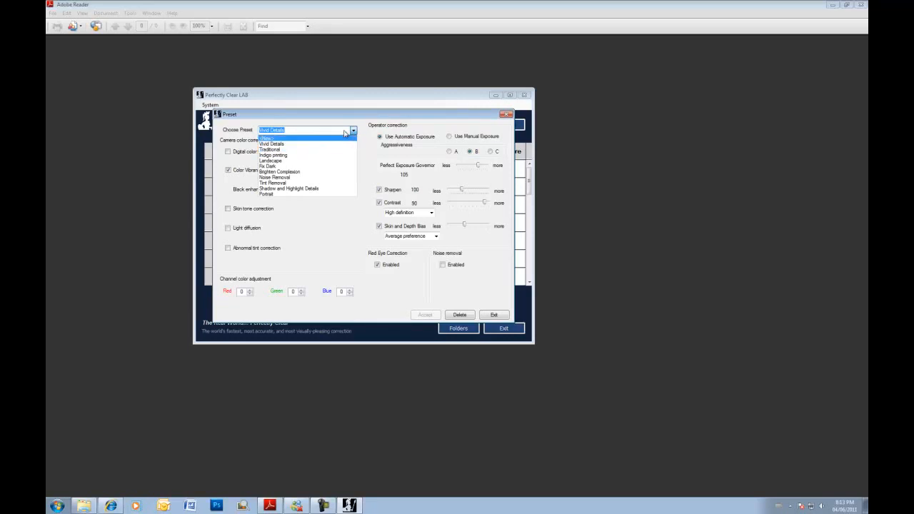
pyautogui.click(328, 143)
pyautogui.click(228, 209)
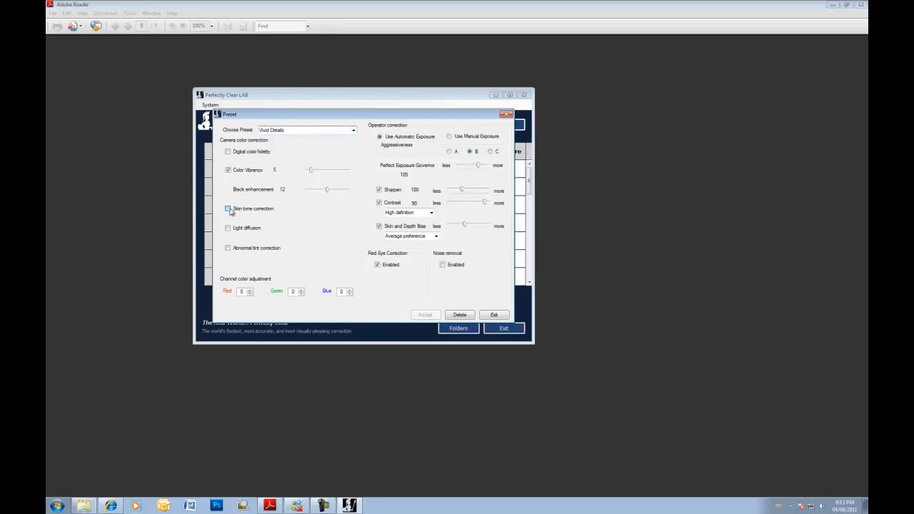
pyautogui.click(294, 131)
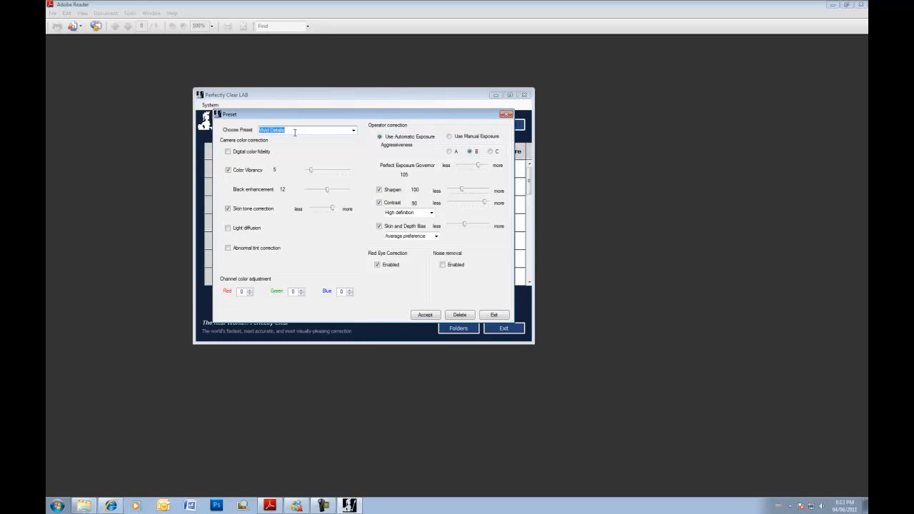
pyautogui.write('awesome test')
pyautogui.press('Return')
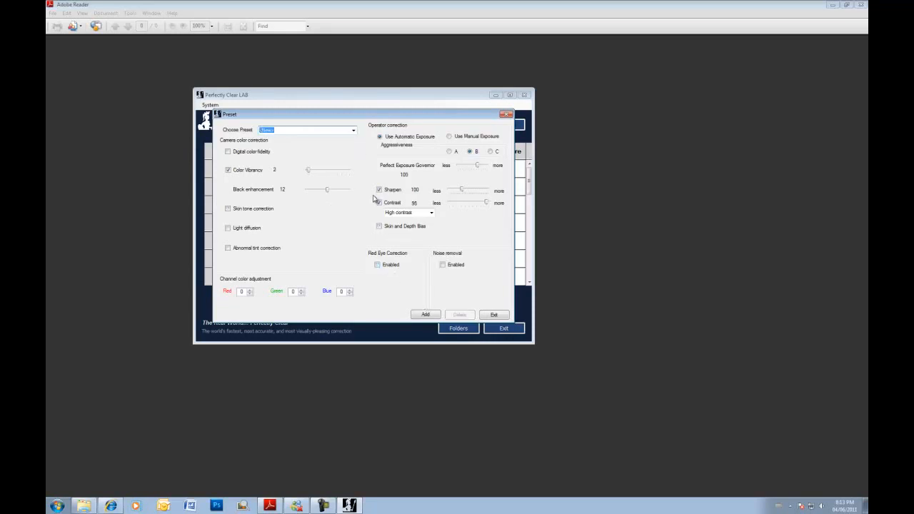
pyautogui.click(498, 317)
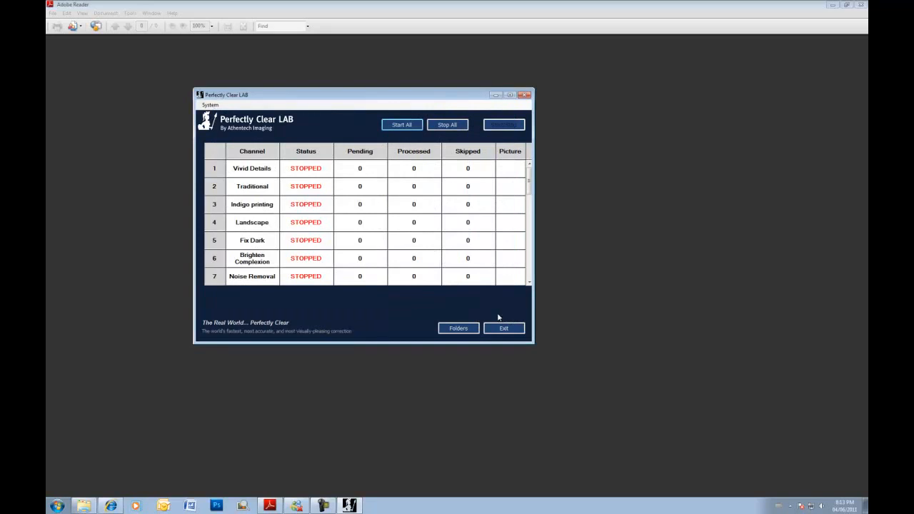
# - Load Vivid Details in the Channels dialog and keep originals set to Move original
pyautogui.click(217, 106)
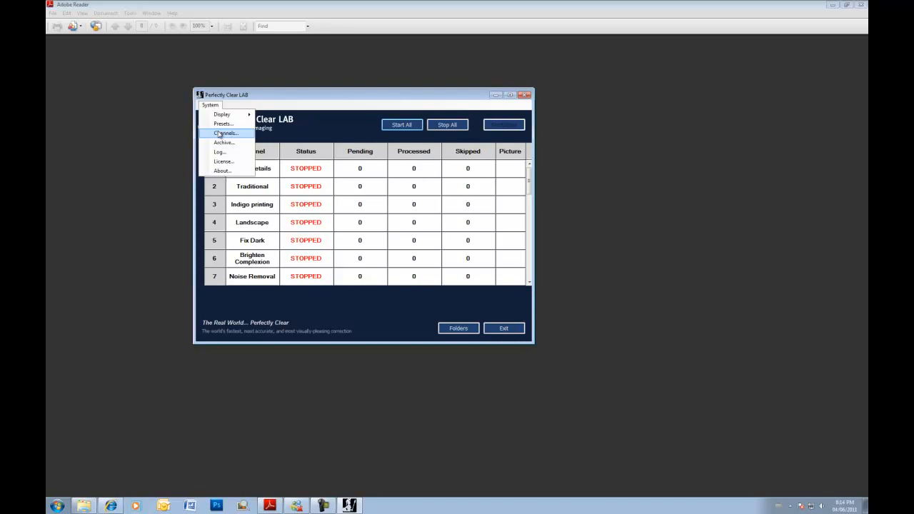
pyautogui.click(221, 133)
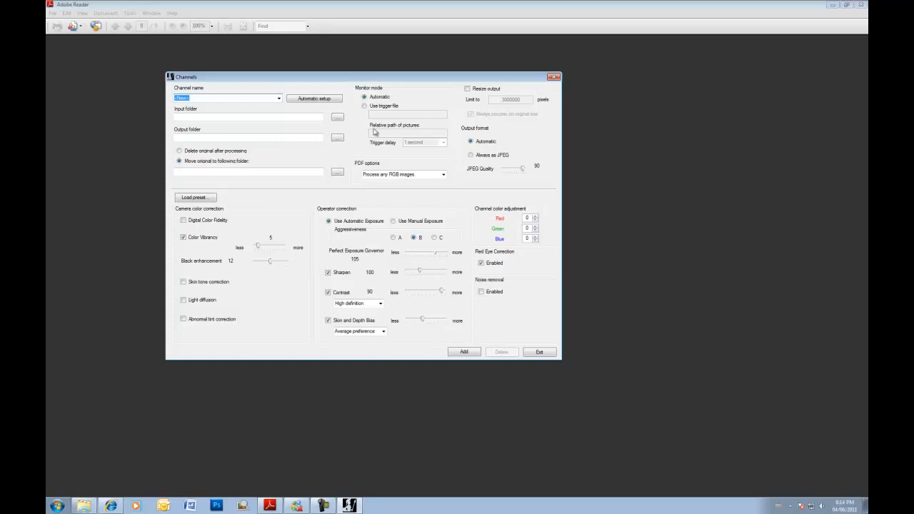
pyautogui.click(279, 97)
pyautogui.click(261, 114)
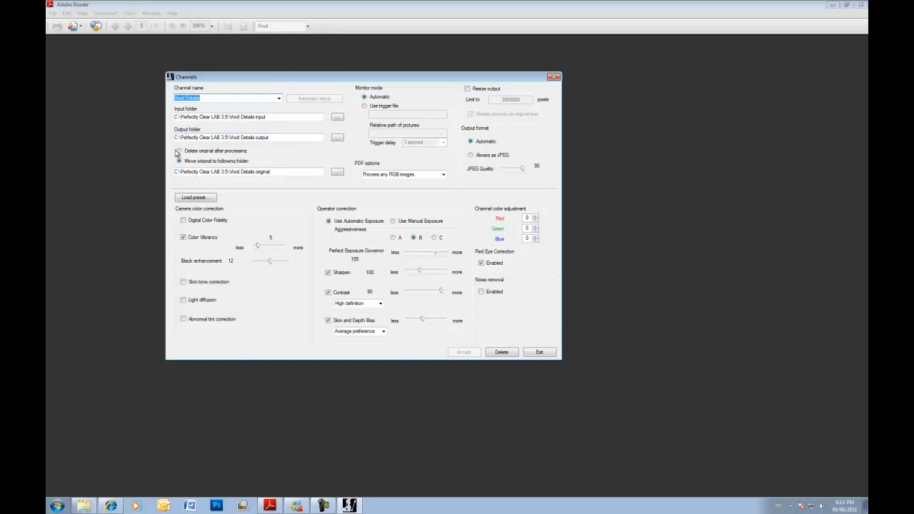
pyautogui.click(179, 152)
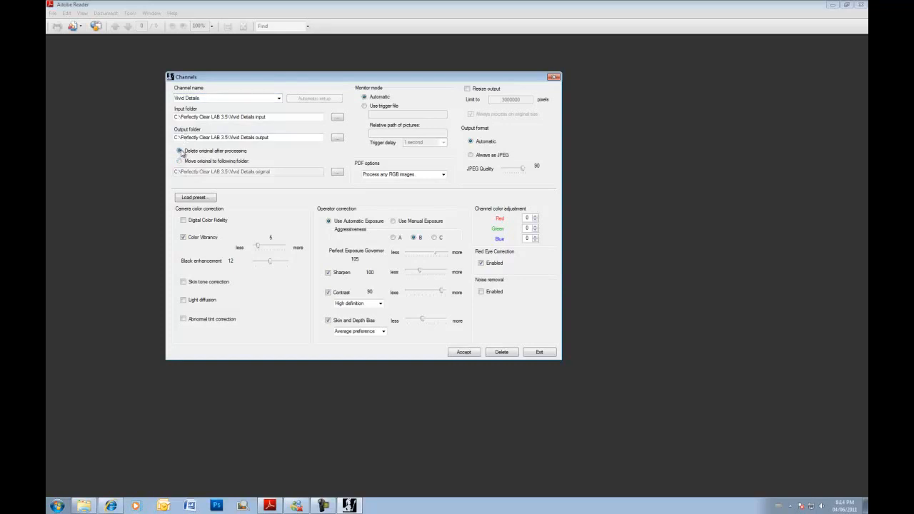
pyautogui.click(180, 161)
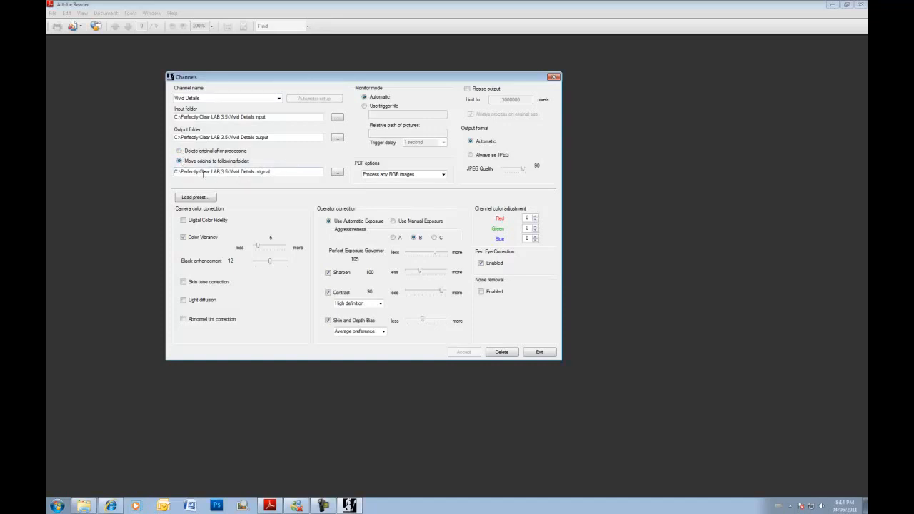
# - Create a <New> channel named 'video test channel' and request Automatic setup folders
pyautogui.click(279, 100)
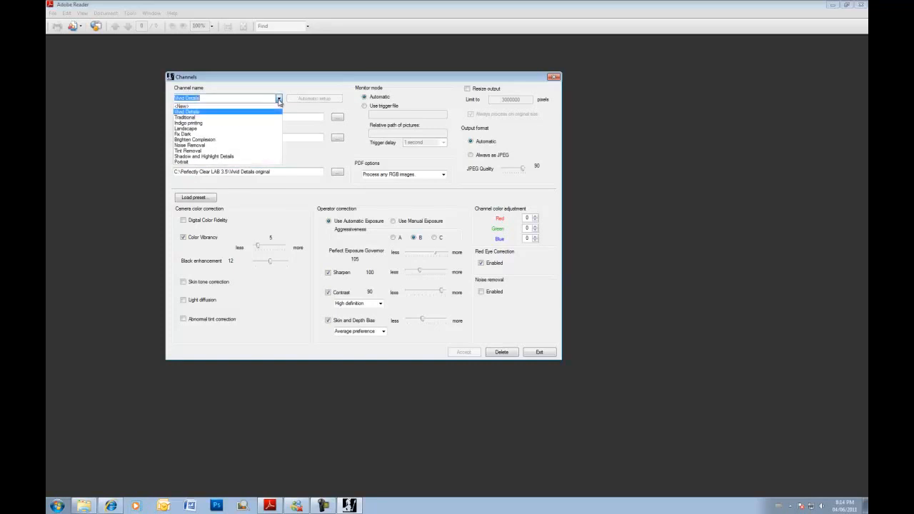
pyautogui.click(230, 107)
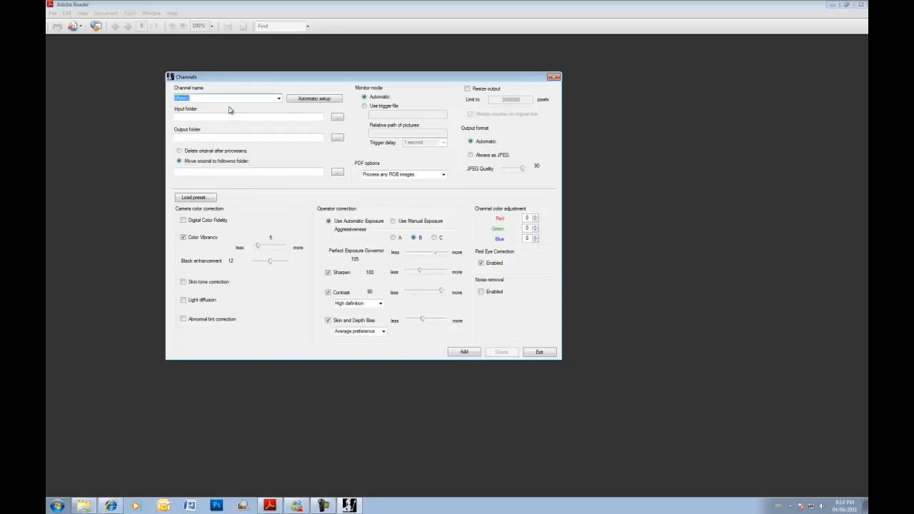
pyautogui.write('video test channel')
pyautogui.click(310, 99)
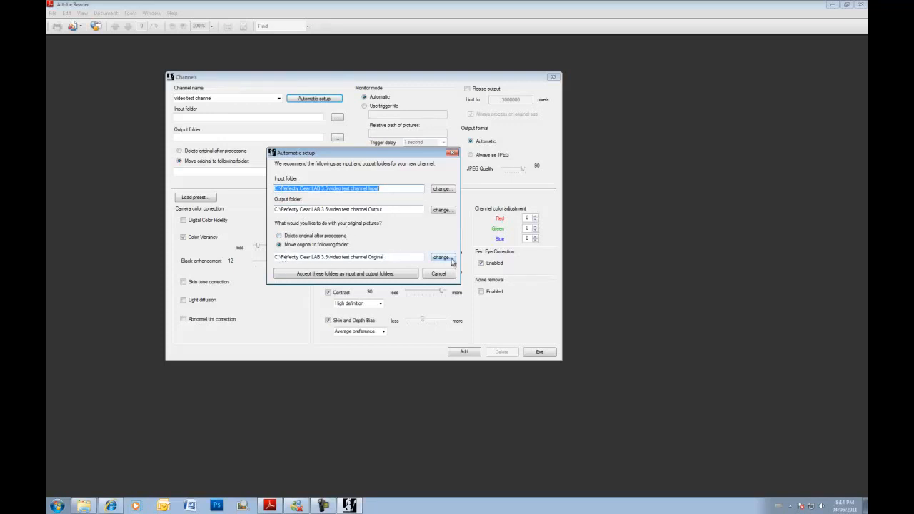
# - Accept the suggested Input, Output and Original folders for the video test channel
pyautogui.click(356, 276)
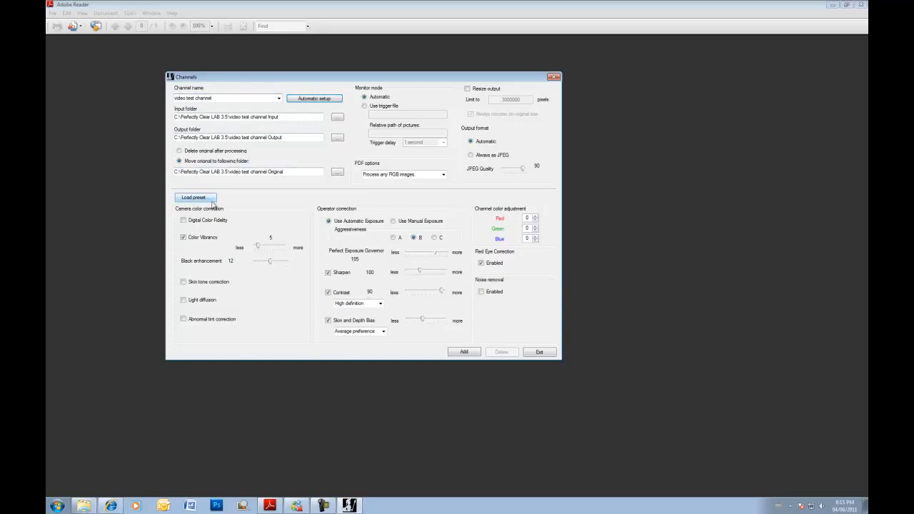
# - Load the saved Portrait preset into the video test channel
pyautogui.click(209, 203)
pyautogui.click(409, 164)
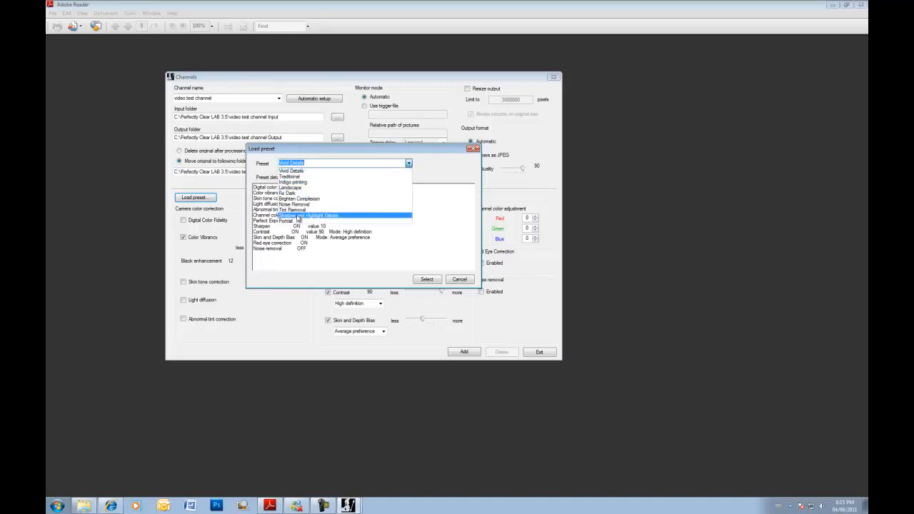
pyautogui.click(299, 222)
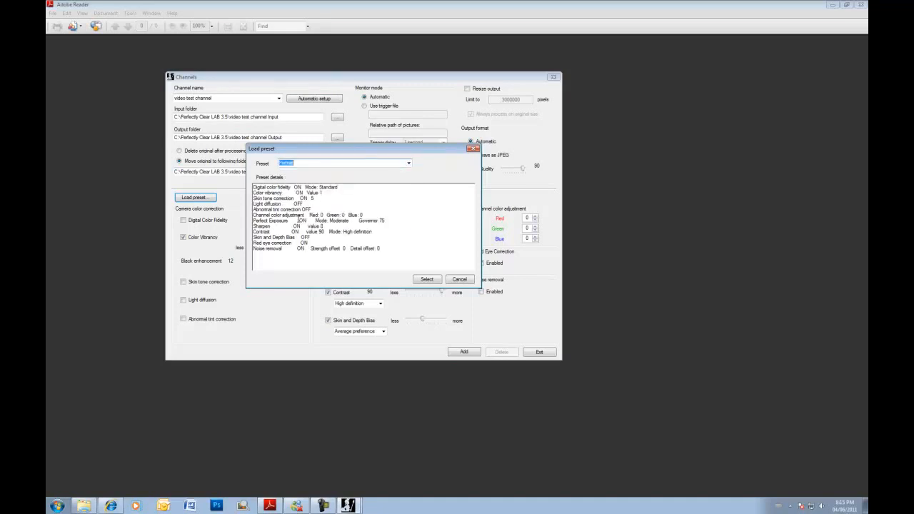
pyautogui.click(431, 280)
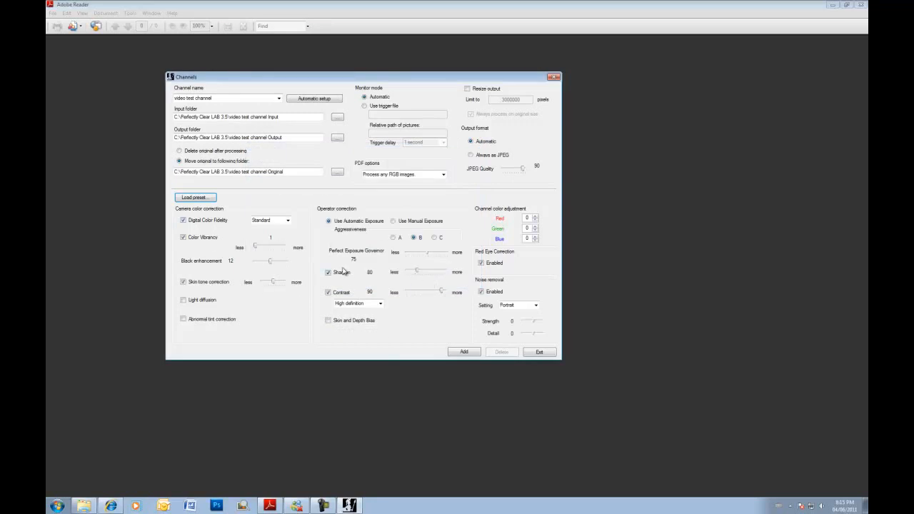
# - Turn off Color Vibrancy and nudge the Red adjustment to 1, then back to 0
pyautogui.click(183, 239)
pyautogui.click(536, 218)
pyautogui.click(536, 229)
pyautogui.click(536, 220)
# - Try trigger-file monitoring, then switch the channel's monitoring back to Automatic
pyautogui.click(366, 106)
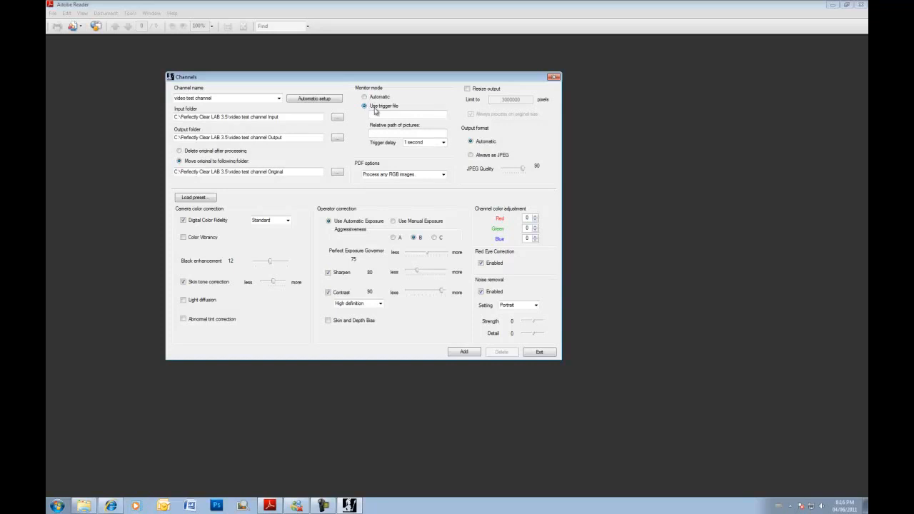
pyautogui.click(378, 134)
pyautogui.click(364, 96)
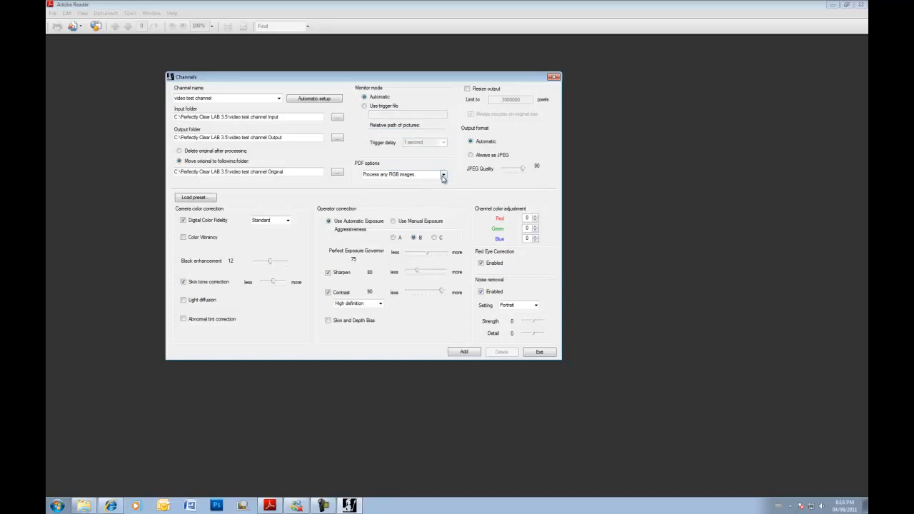
# - Set PDF handling to 'Utilize metadata (process as instructed by metadata)'
pyautogui.click(443, 175)
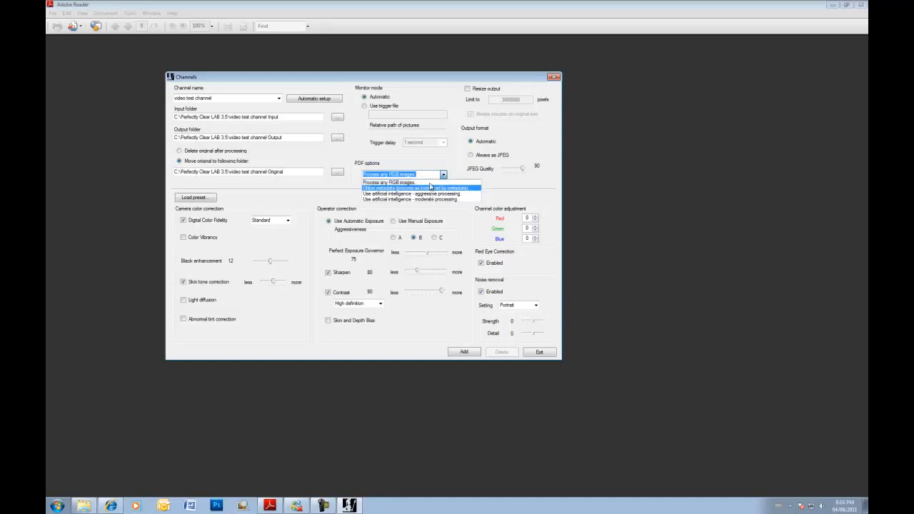
pyautogui.click(421, 170)
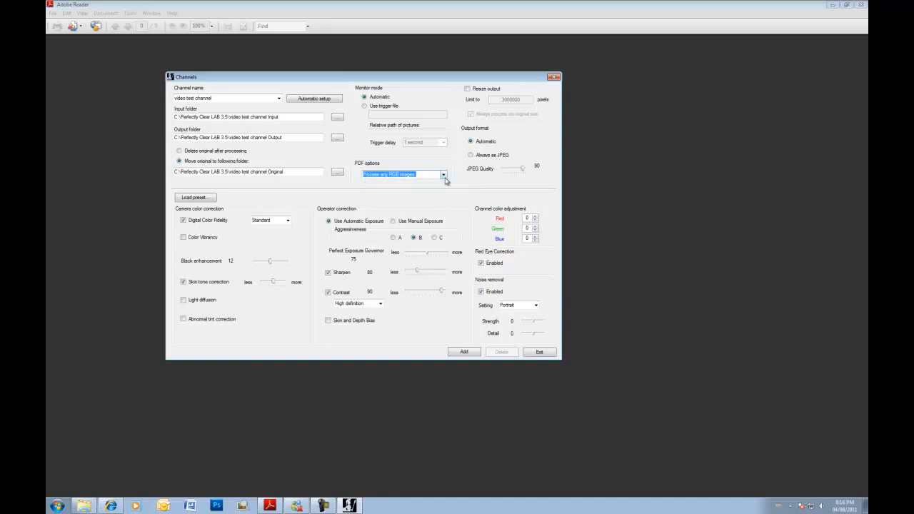
pyautogui.click(442, 175)
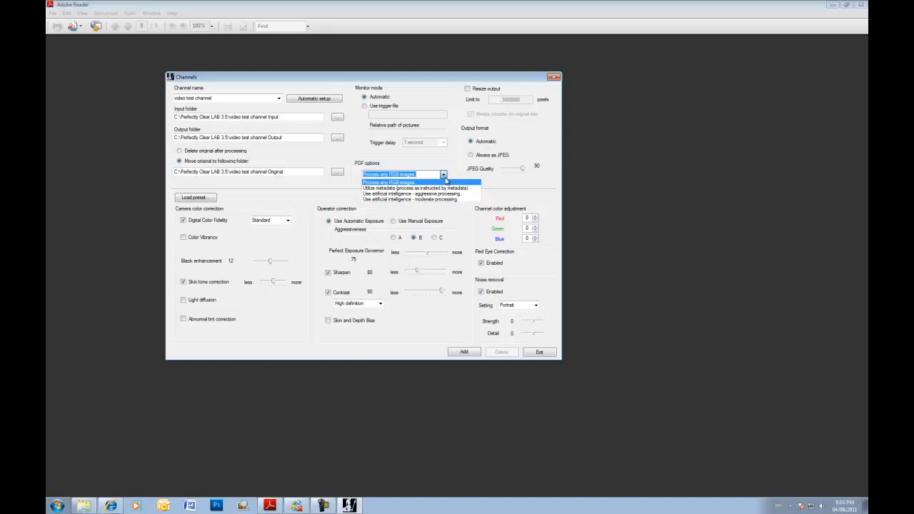
pyautogui.click(415, 188)
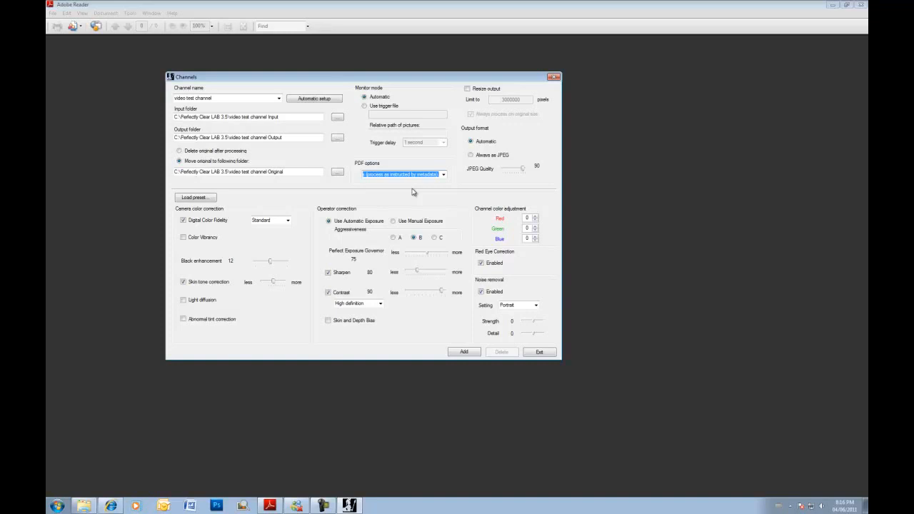
pyautogui.click(443, 175)
# - Set Output format to Always as JPEG with Resize output off, then add the channel
pyautogui.click(439, 188)
pyautogui.click(468, 89)
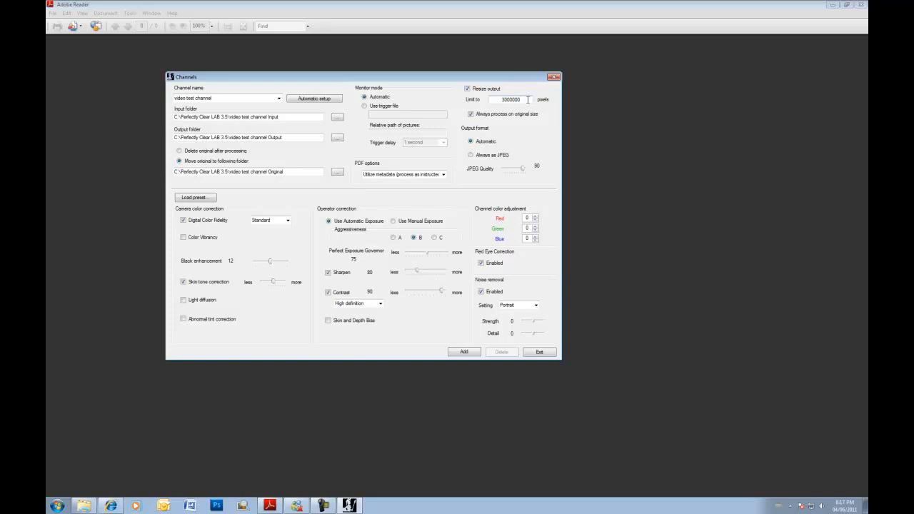
pyautogui.click(473, 115)
pyautogui.click(471, 157)
pyautogui.click(468, 89)
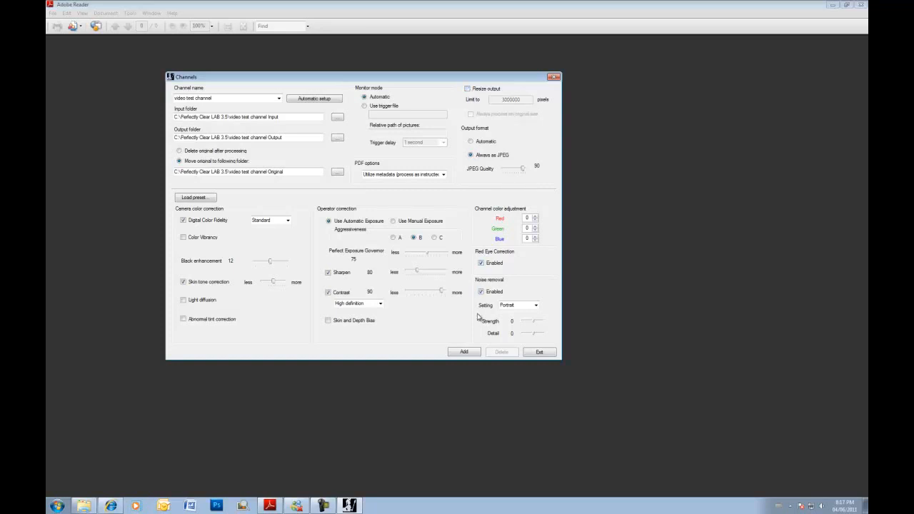
pyautogui.click(465, 351)
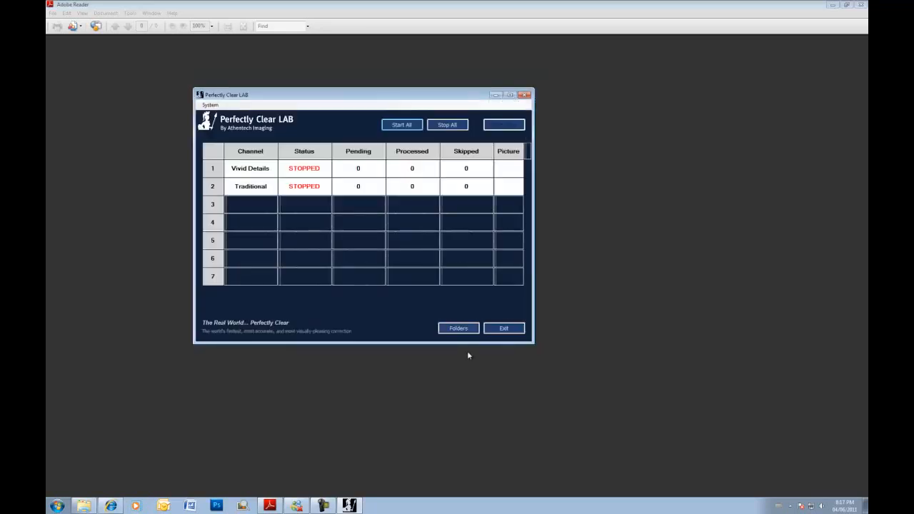
# - Select 'video test channel' in row 11 and open all channel folders in Explorer
pyautogui.moveTo(528, 177); pyautogui.dragTo(527, 268)
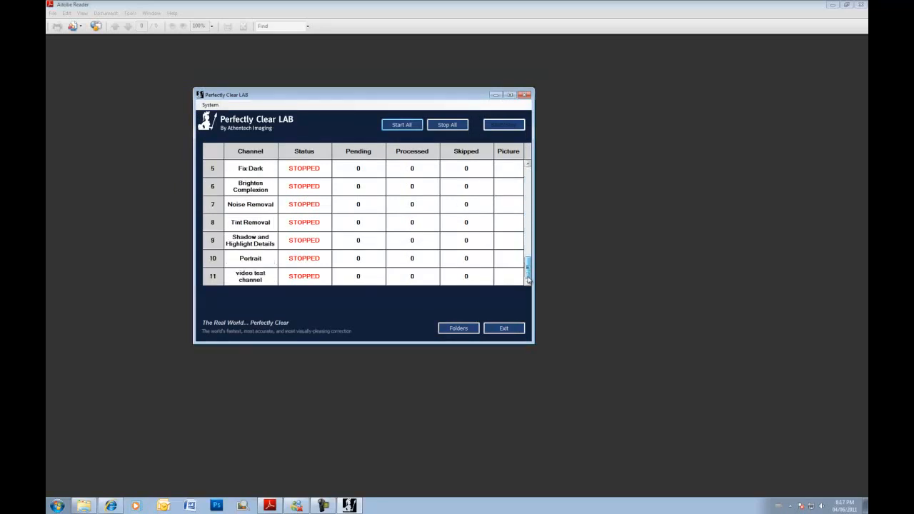
pyautogui.click(255, 280)
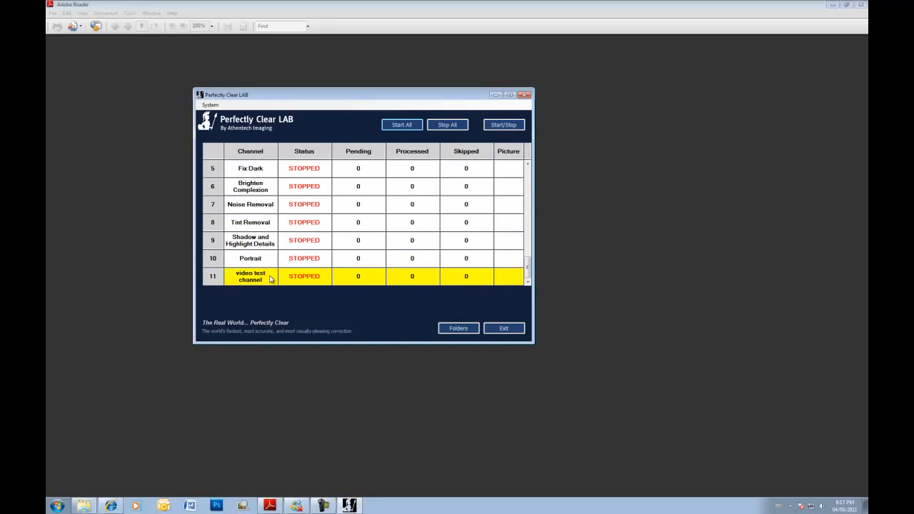
pyautogui.click(446, 328)
pyautogui.scroll(-6, 319, 285)
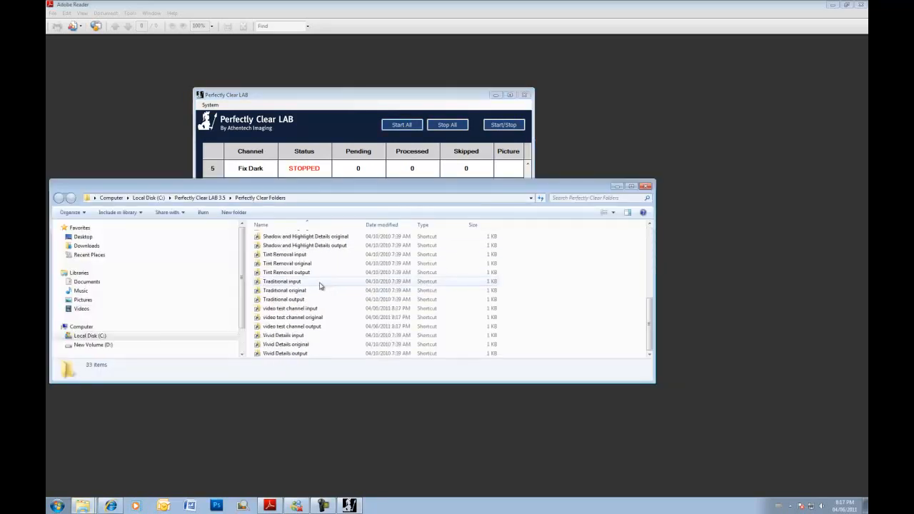
# - Check the video test channel input, original and output shortcuts, then close Explorer
pyautogui.click(288, 311)
pyautogui.click(289, 318)
pyautogui.click(288, 327)
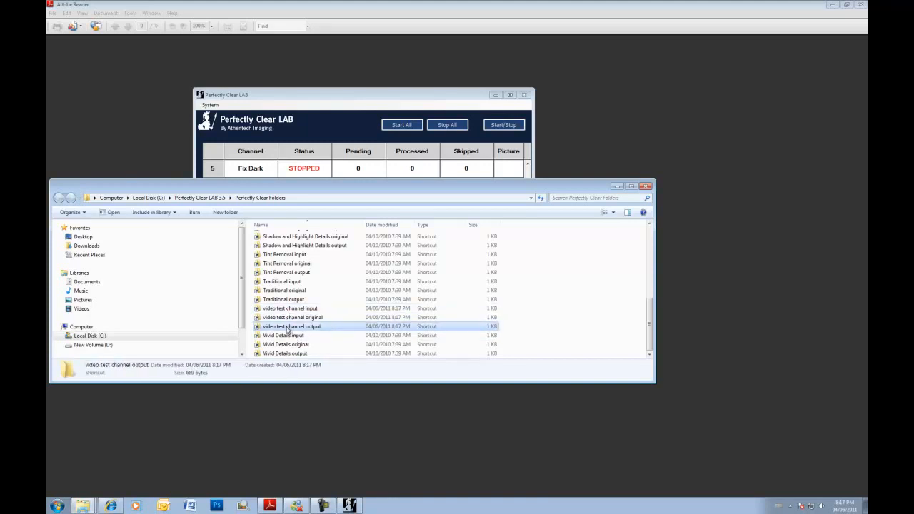
pyautogui.click(645, 185)
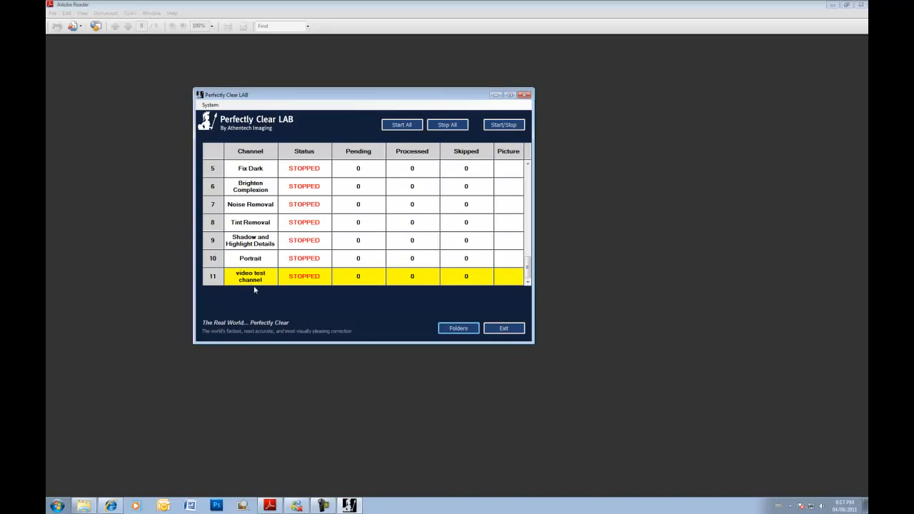
pyautogui.click(213, 107)
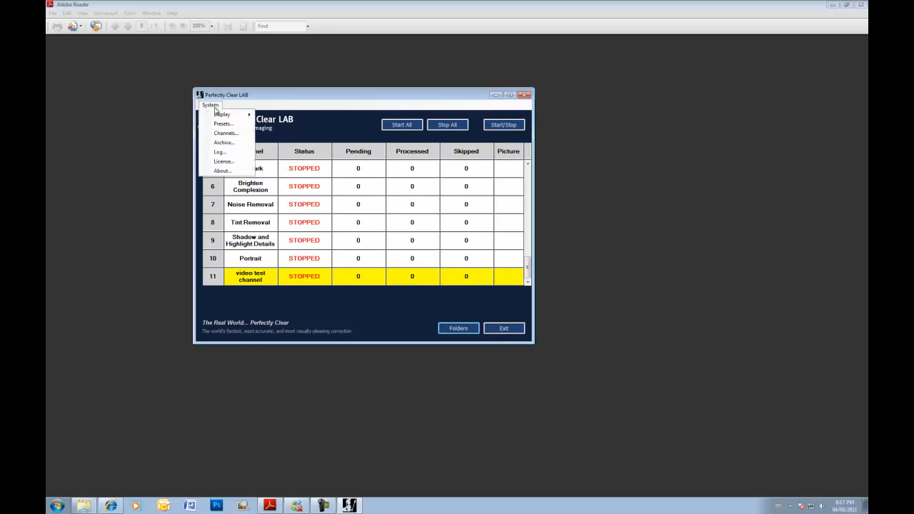
pyautogui.click(221, 143)
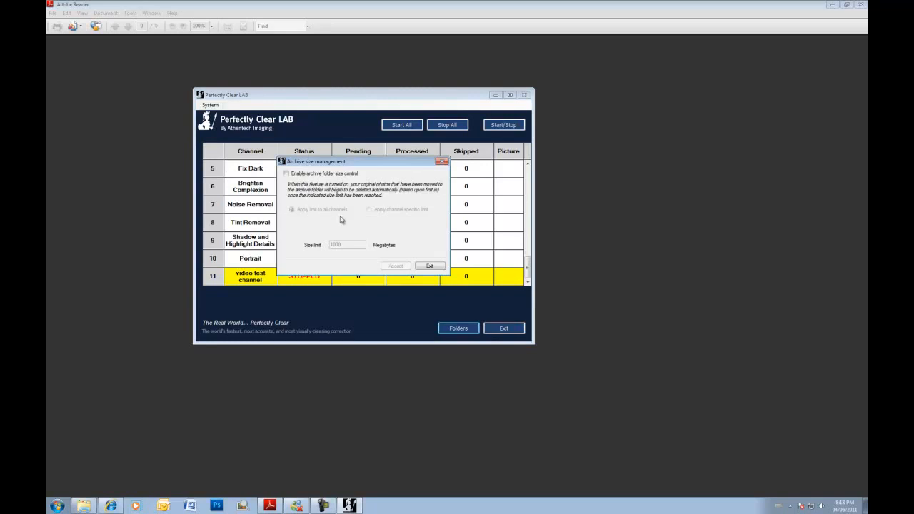
pyautogui.click(286, 173)
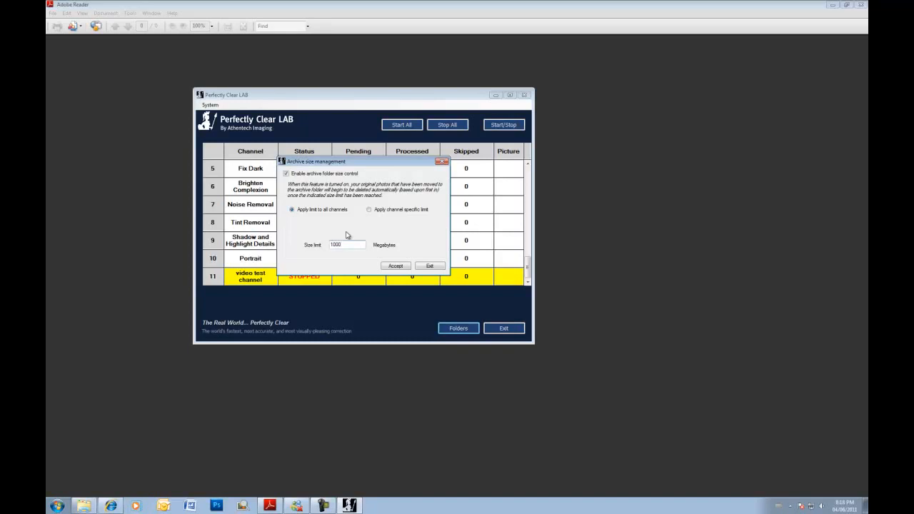
pyautogui.click(286, 173)
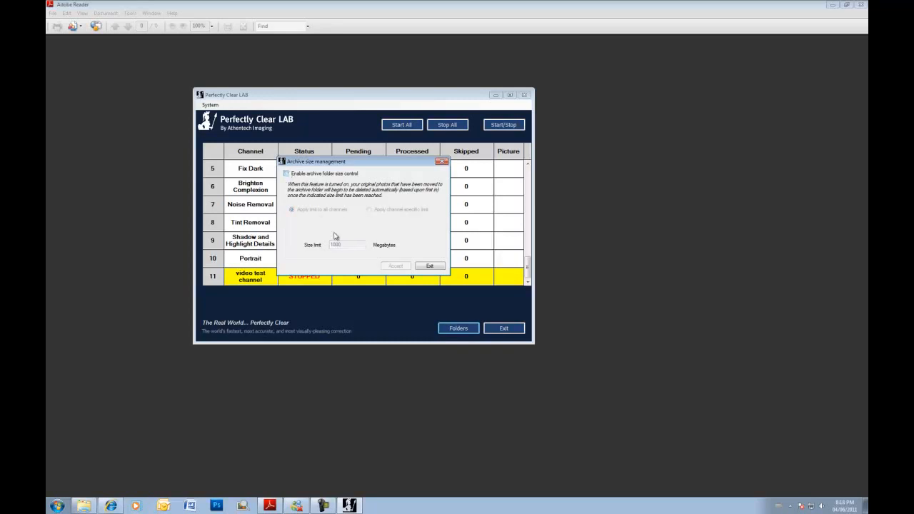
pyautogui.click(429, 266)
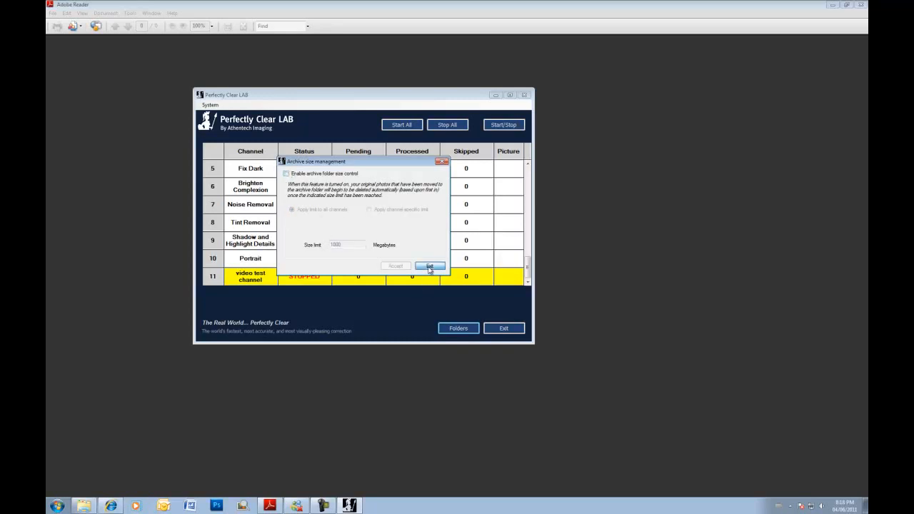
pyautogui.click(211, 104)
pyautogui.click(219, 152)
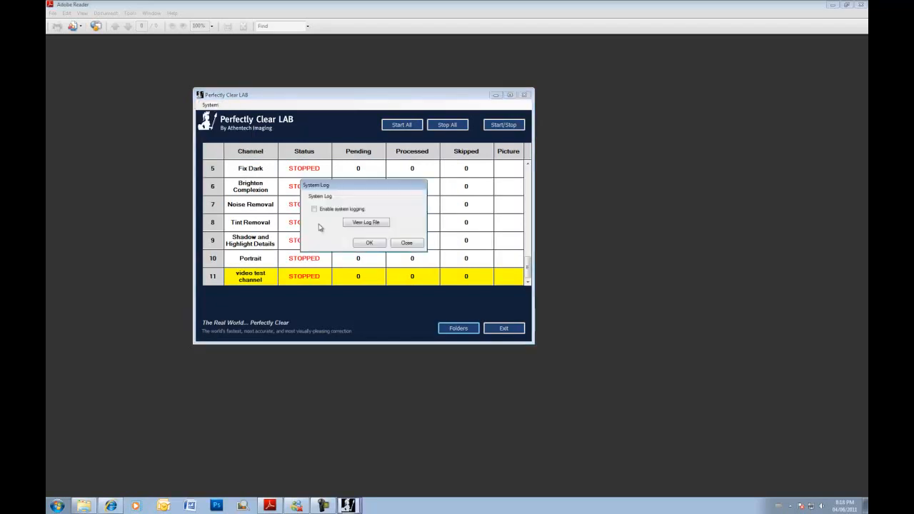
pyautogui.click(314, 209)
pyautogui.click(409, 245)
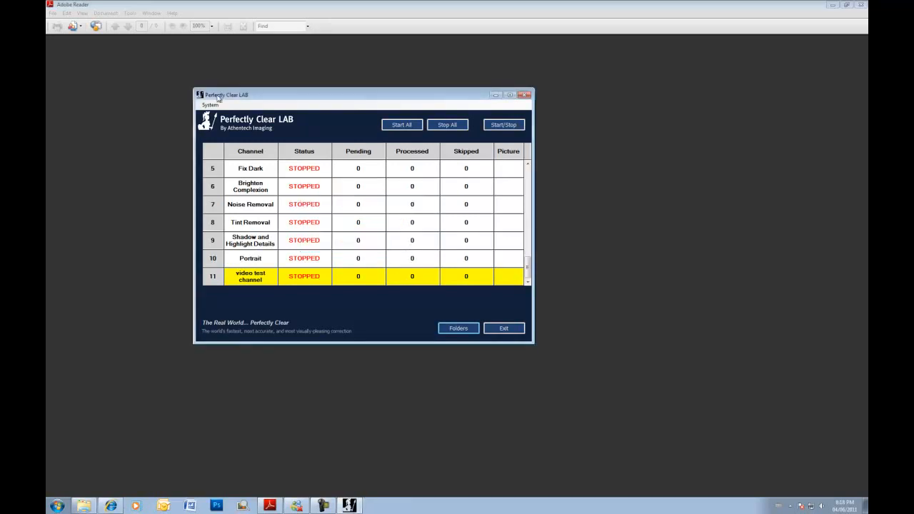
pyautogui.click(213, 107)
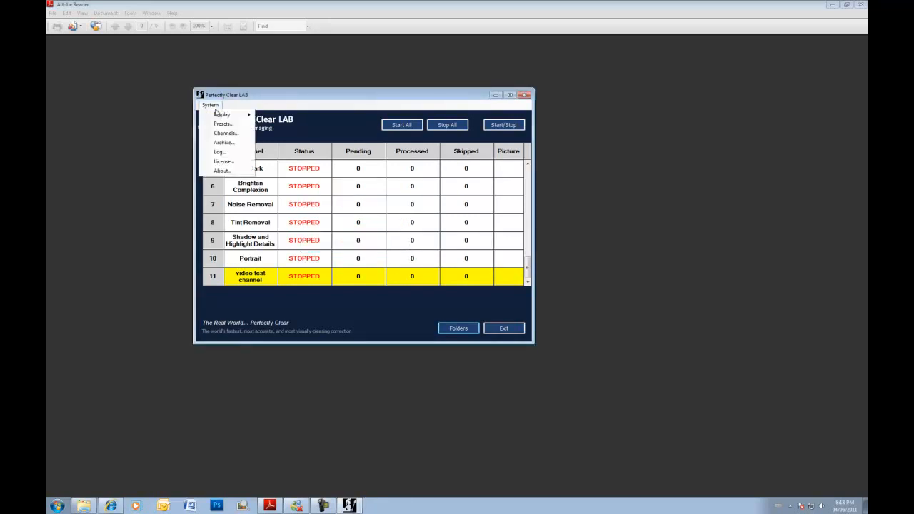
pyautogui.click(223, 163)
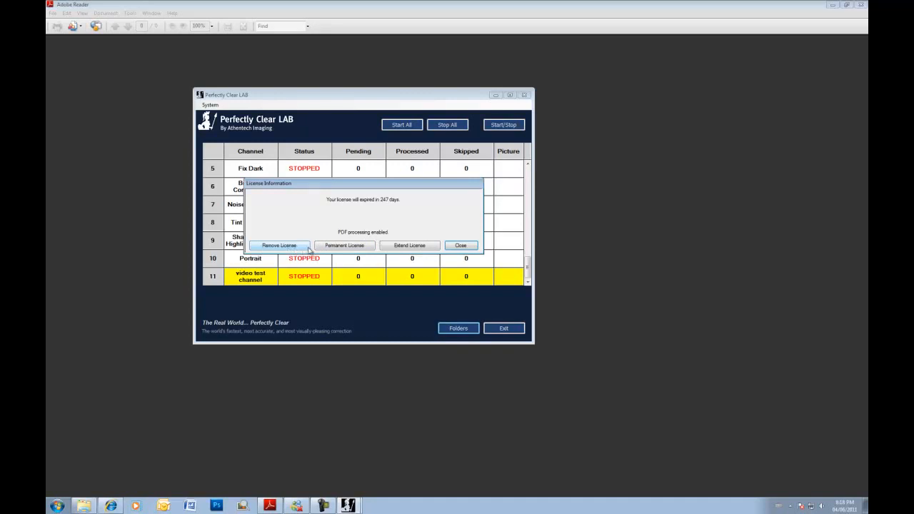
pyautogui.click(460, 247)
pyautogui.click(207, 105)
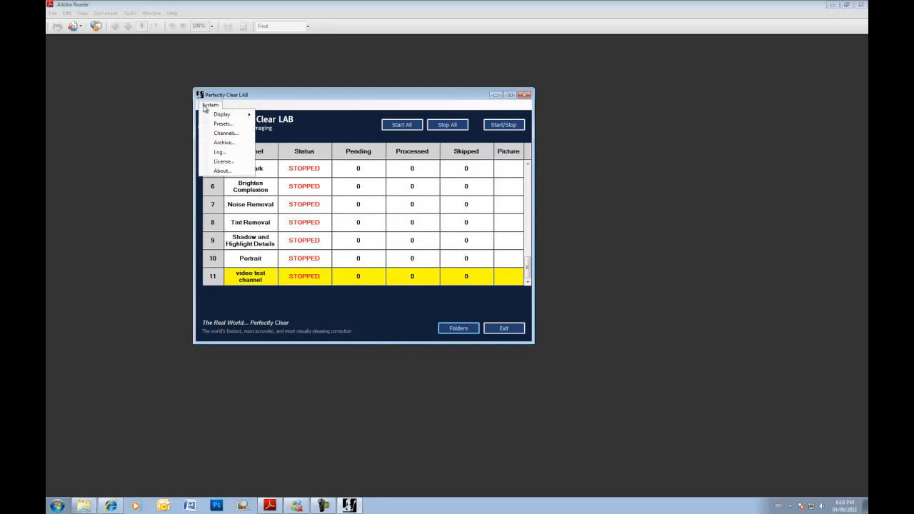
pyautogui.click(296, 96)
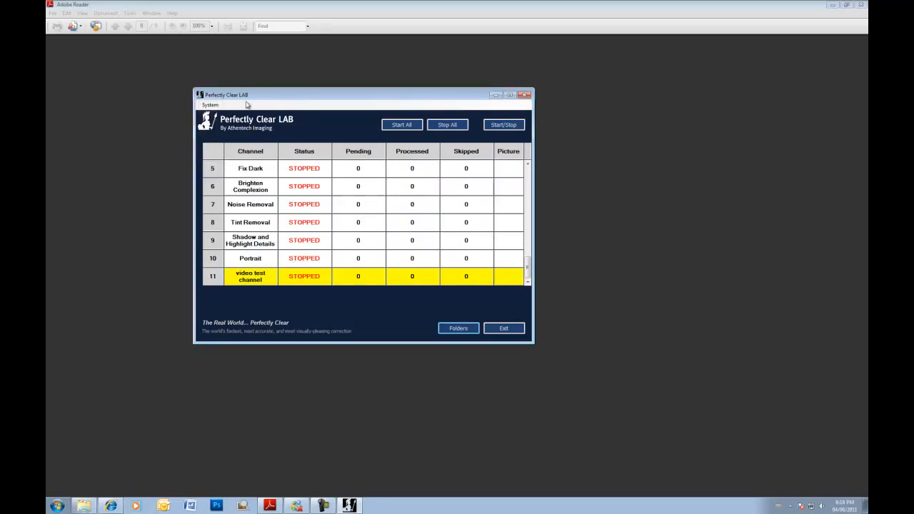
pyautogui.click(215, 105)
pyautogui.click(280, 100)
pyautogui.moveTo(290, 96); pyautogui.dragTo(290, 80)
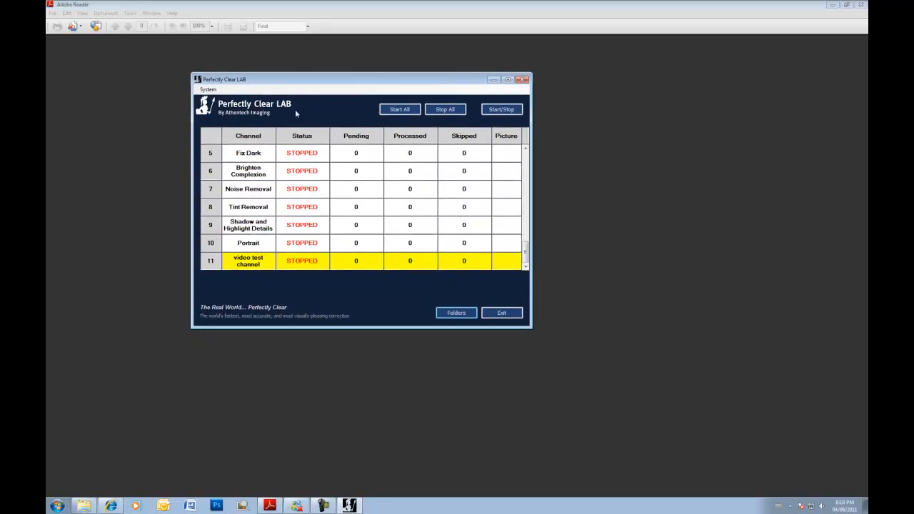